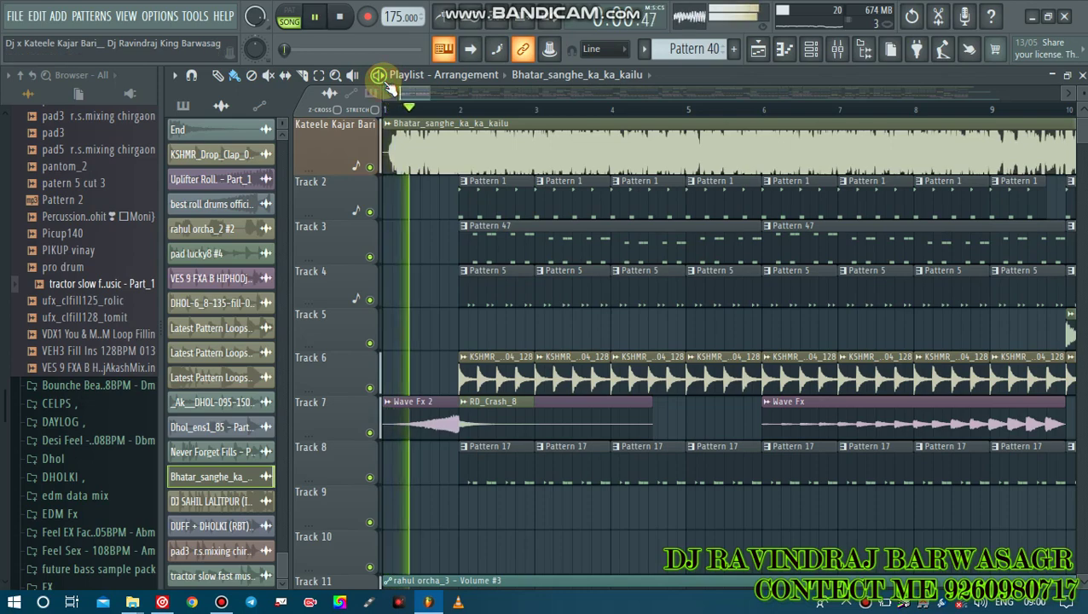
Step: Auto-name the first playlist track after the audio clip it holds
{"action": "scroll", "coordinate": [437, 114], "scroll_direction": "down", "scroll_amount": 4}
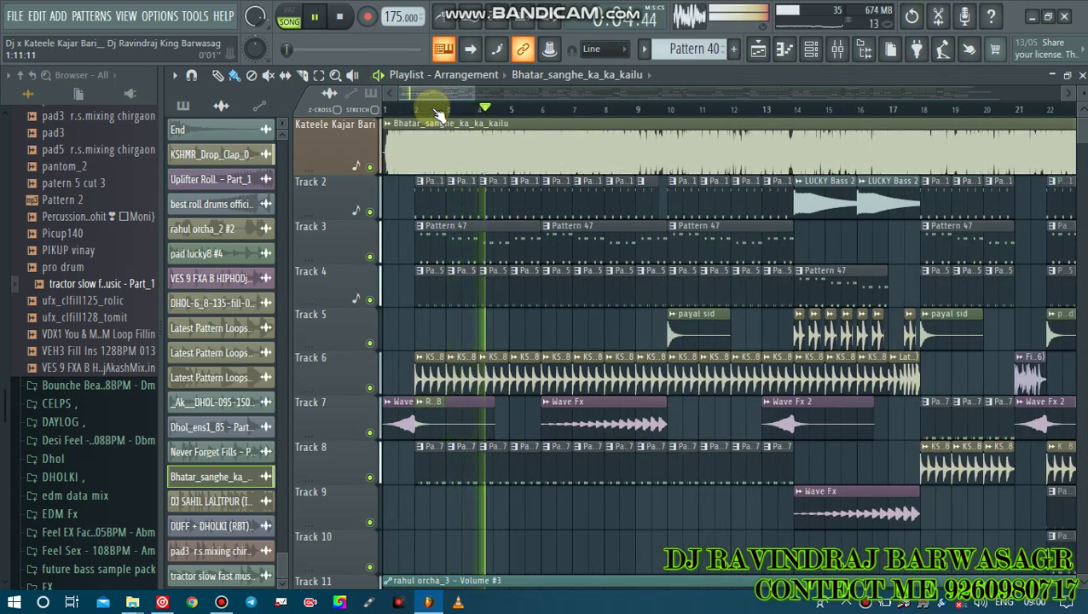
{"action": "scroll", "coordinate": [437, 114], "scroll_direction": "down", "scroll_amount": 10}
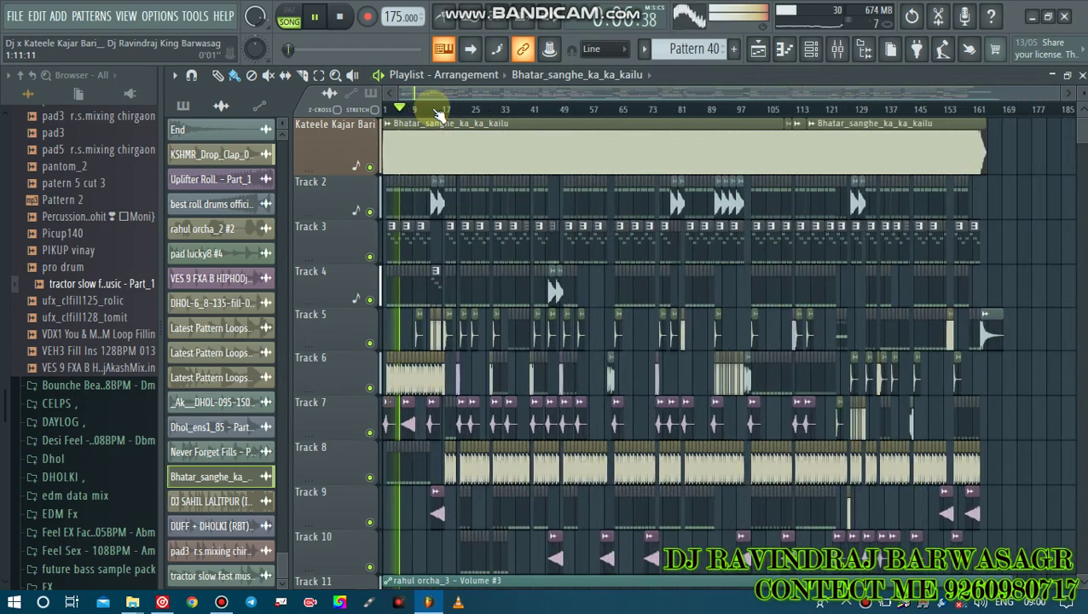
{"action": "scroll", "coordinate": [409, 113], "scroll_direction": "up", "scroll_amount": 10}
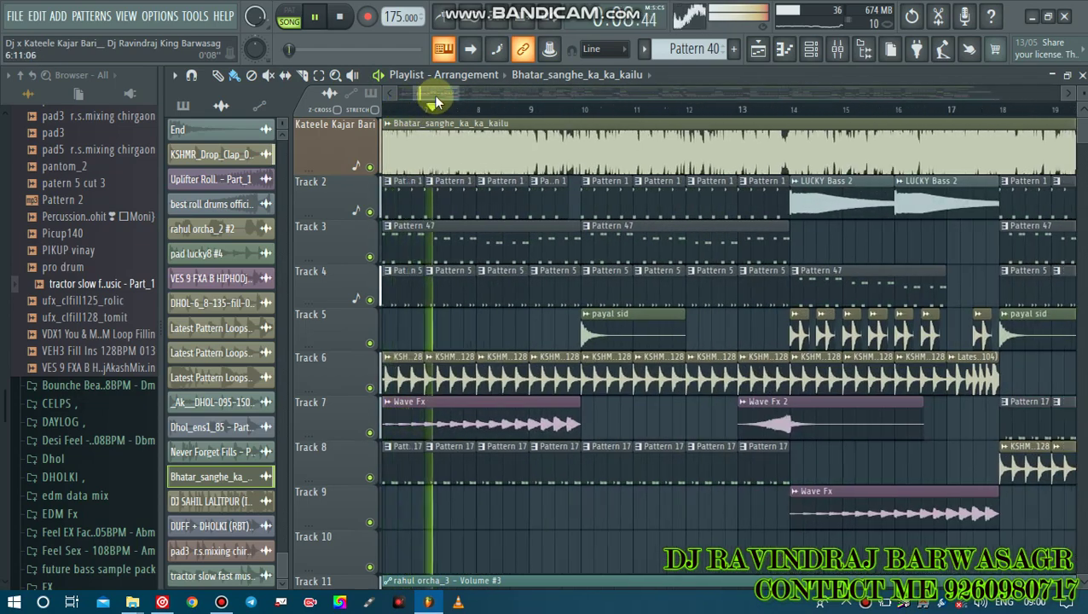
{"action": "right_click", "coordinate": [372, 145]}
{"action": "left_click", "coordinate": [405, 169]}
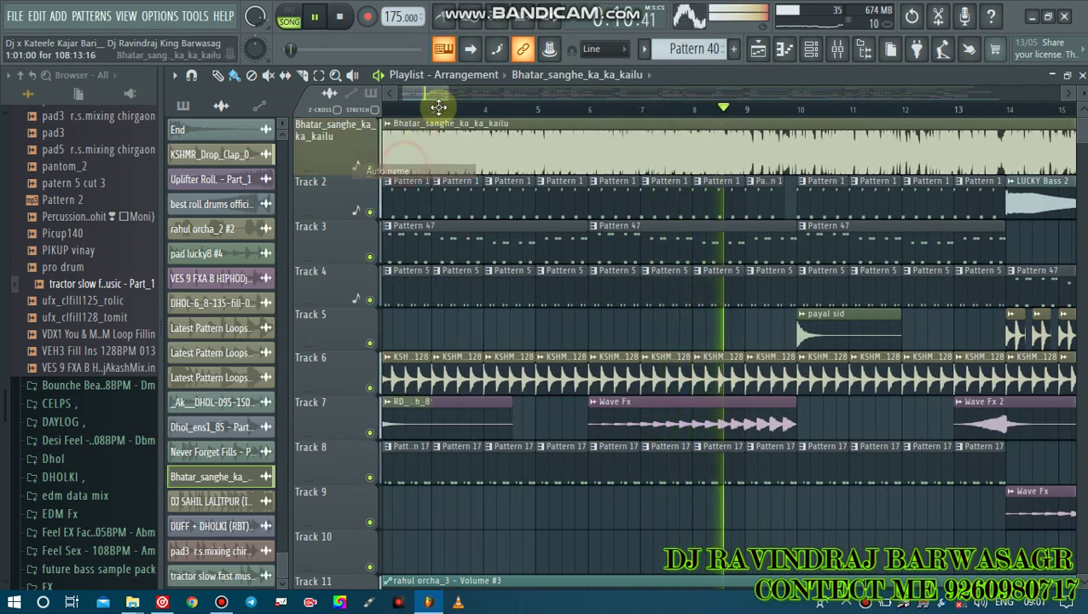
Step: Examine the clip arrangement across all tracks from bar 1 to about bar 57 during playback
{"action": "scroll", "coordinate": [437, 113], "scroll_direction": "up", "scroll_amount": 3}
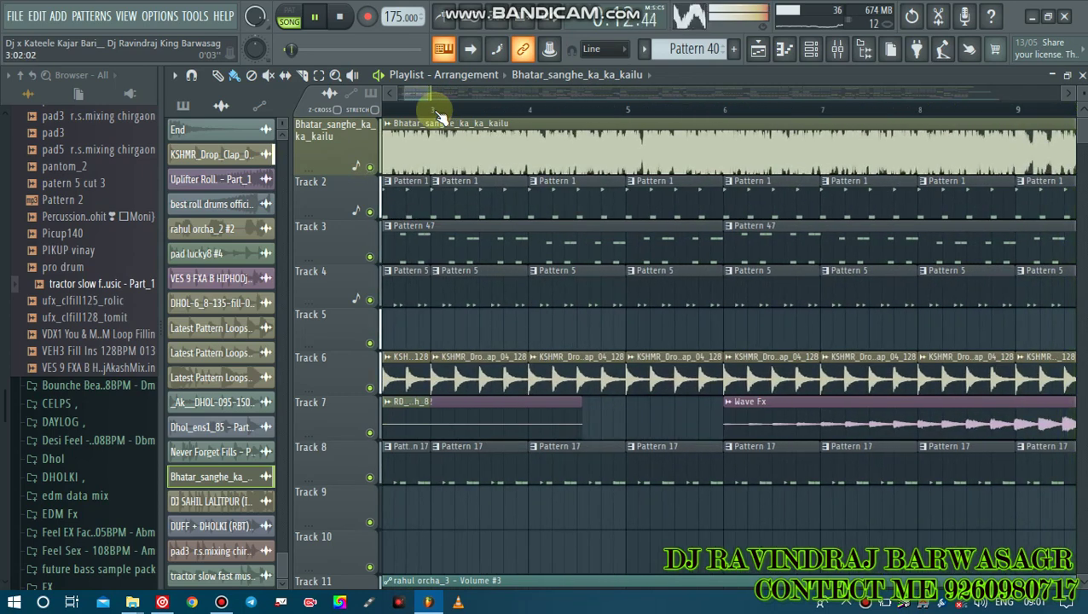
{"action": "scroll", "coordinate": [437, 113], "scroll_direction": "down", "scroll_amount": 5}
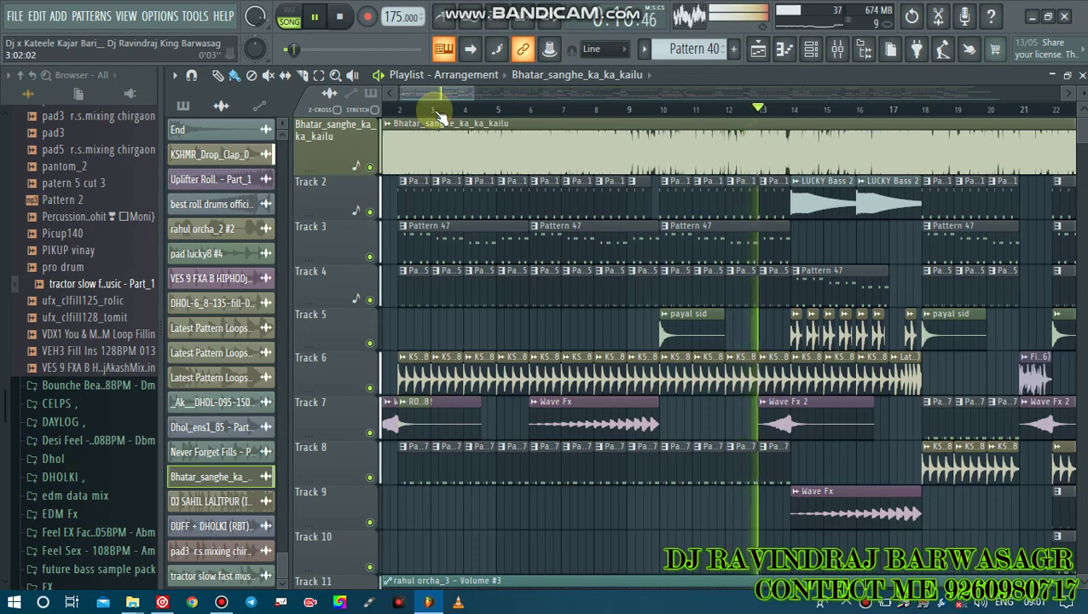
{"action": "scroll", "coordinate": [438, 113], "scroll_direction": "down", "scroll_amount": 1}
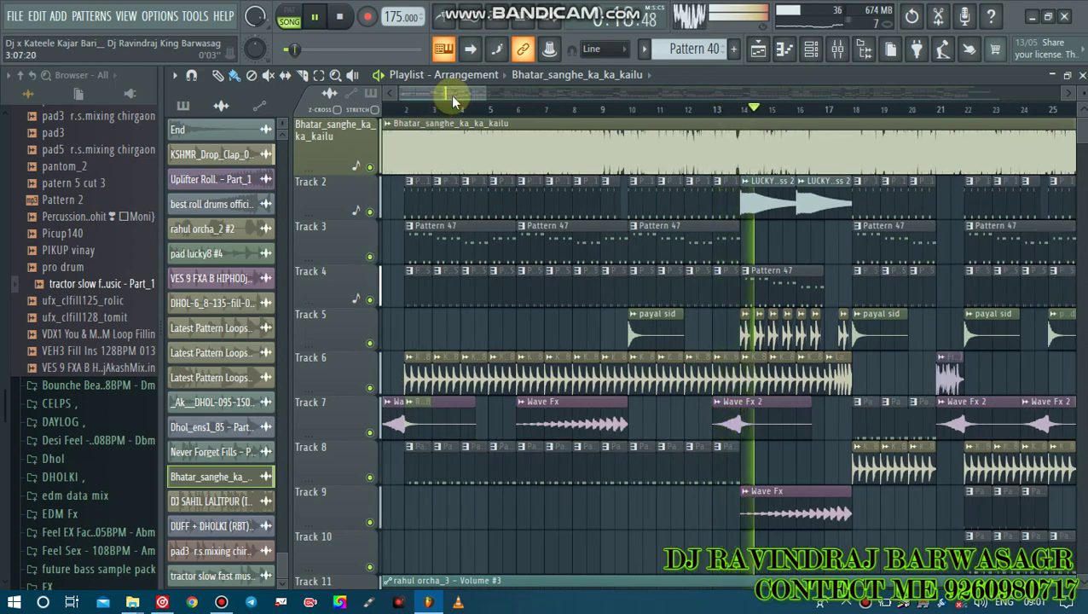
{"action": "scroll", "coordinate": [453, 101], "scroll_direction": "down", "scroll_amount": 3}
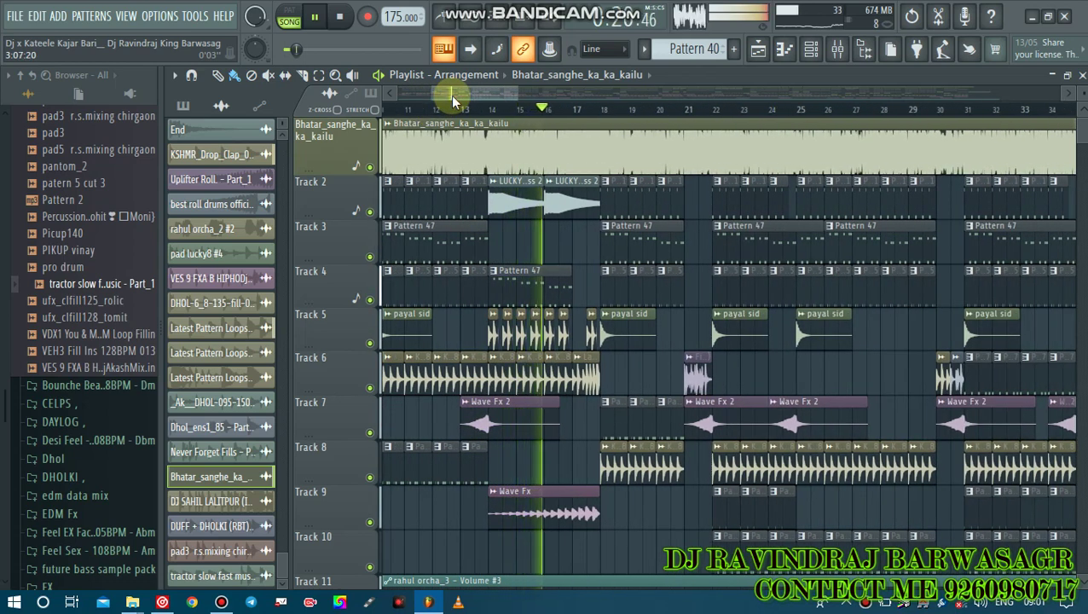
{"action": "scroll", "coordinate": [452, 96], "scroll_direction": "down", "scroll_amount": 1}
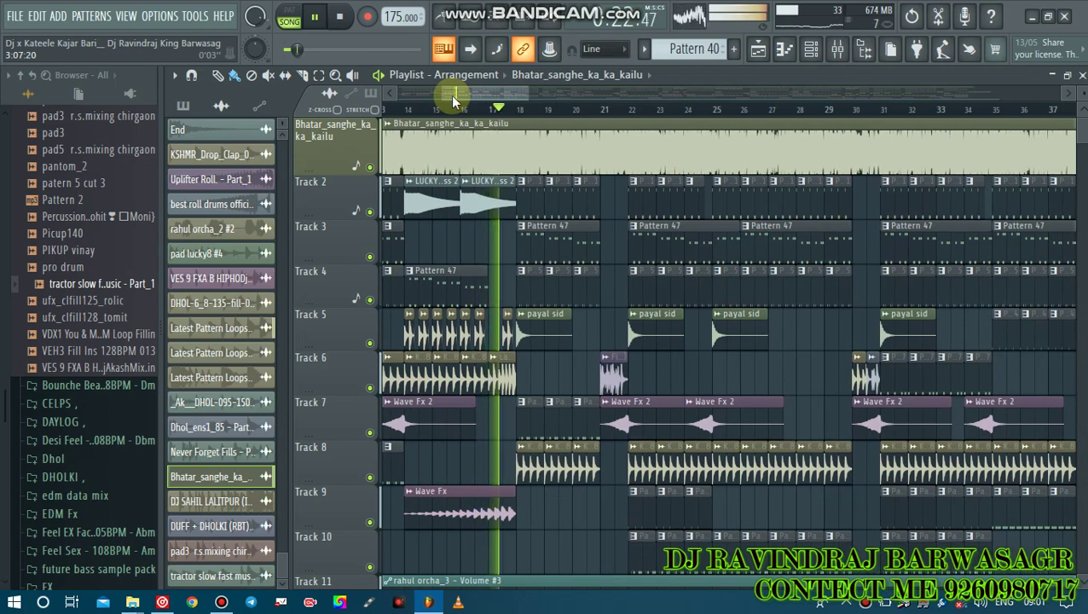
{"action": "scroll", "coordinate": [452, 97], "scroll_direction": "down", "scroll_amount": 1}
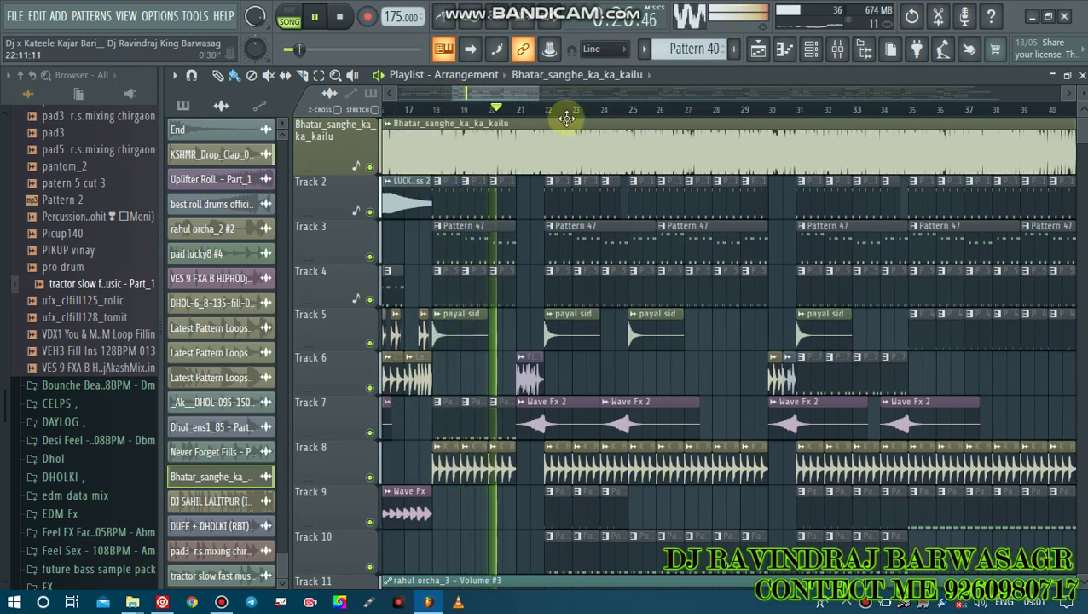
{"action": "scroll", "coordinate": [542, 119], "scroll_direction": "up", "scroll_amount": 1}
{"action": "scroll", "coordinate": [542, 120], "scroll_direction": "up", "scroll_amount": 2}
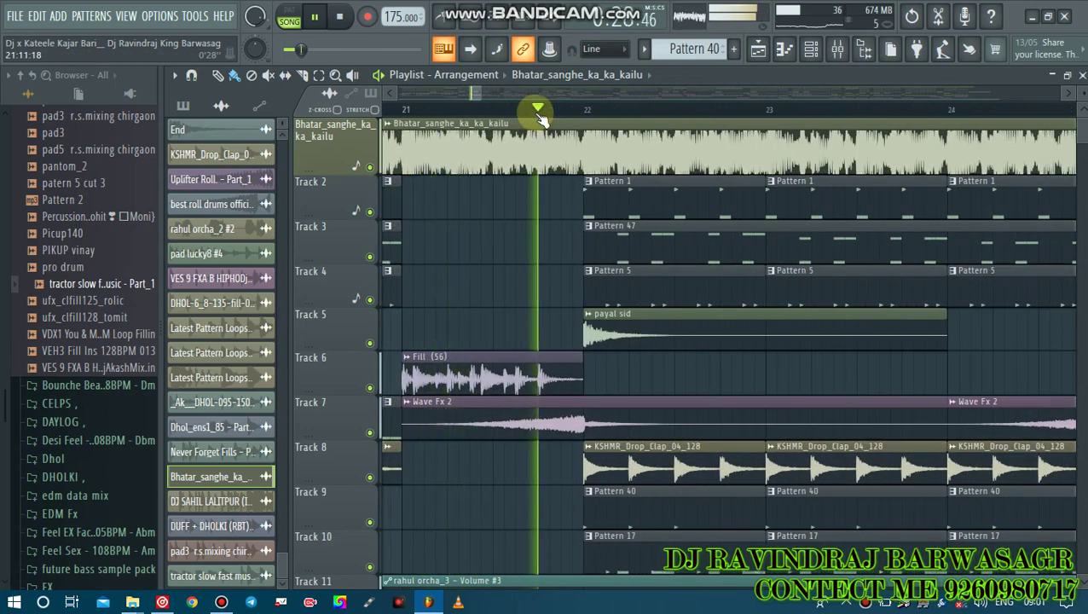
{"action": "scroll", "coordinate": [542, 120], "scroll_direction": "up", "scroll_amount": 1}
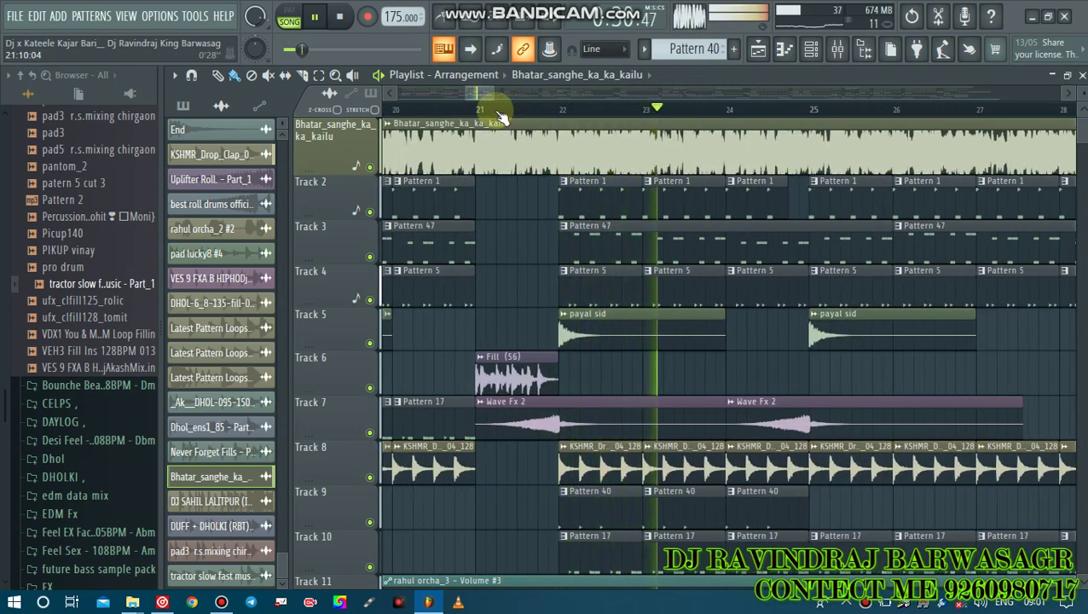
{"action": "scroll", "coordinate": [490, 115], "scroll_direction": "down", "scroll_amount": 3}
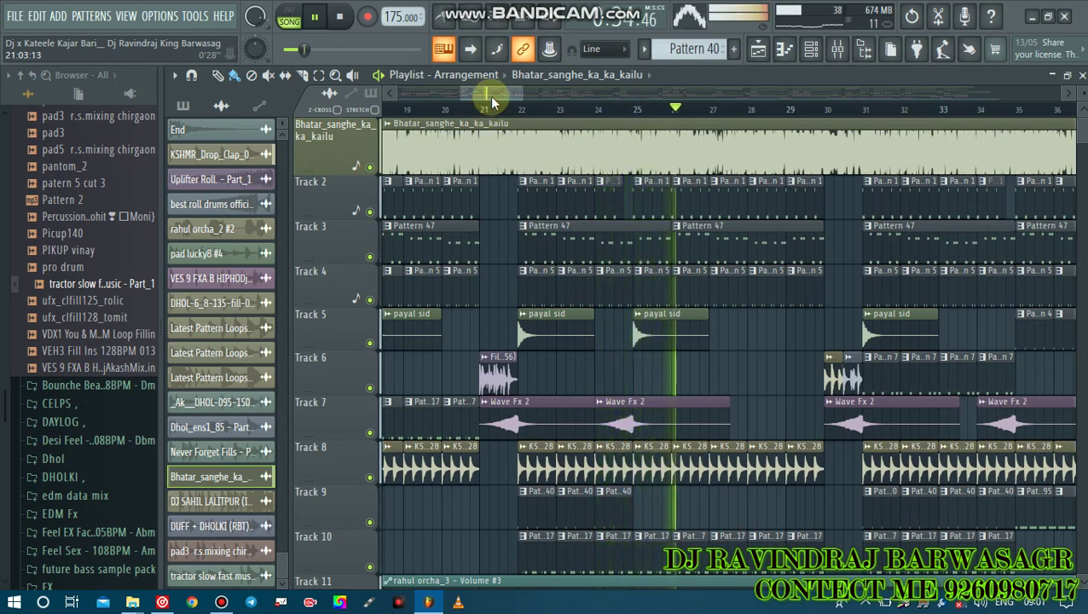
{"action": "scroll", "coordinate": [490, 96], "scroll_direction": "right", "scroll_amount": 3}
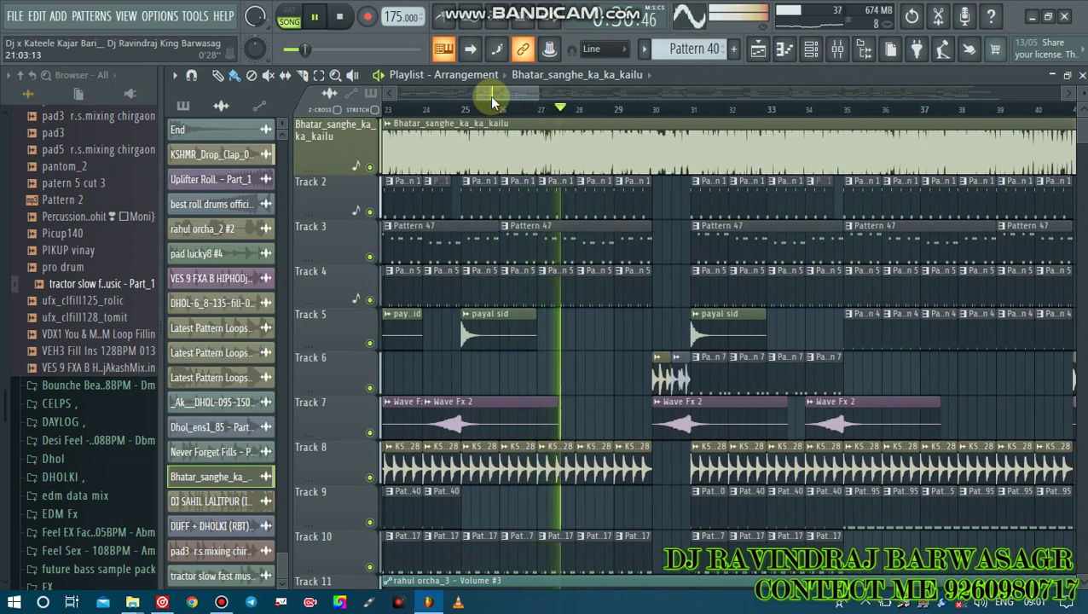
{"action": "scroll", "coordinate": [489, 96], "scroll_direction": "right", "scroll_amount": 3}
{"action": "scroll", "coordinate": [491, 100], "scroll_direction": "right", "scroll_amount": 2}
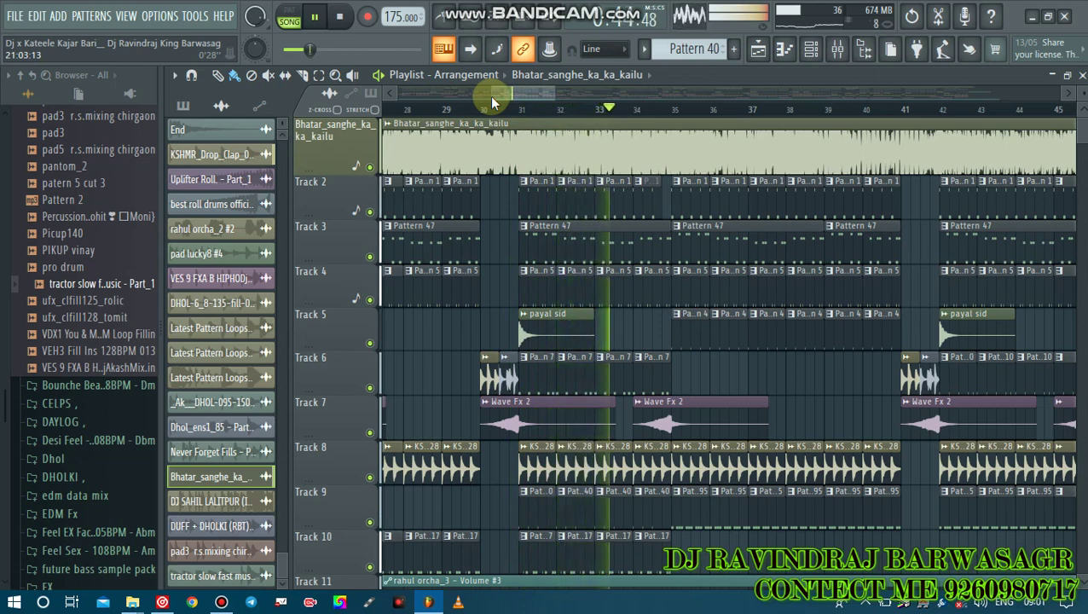
{"action": "scroll", "coordinate": [490, 96], "scroll_direction": "right", "scroll_amount": 4}
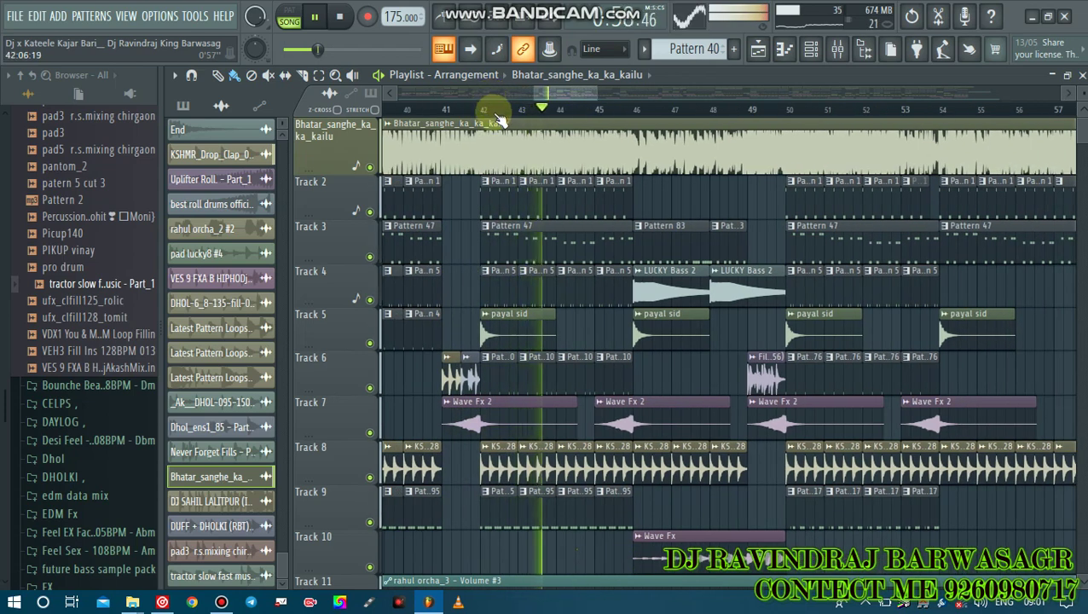
{"action": "scroll", "coordinate": [491, 101], "scroll_direction": "down", "scroll_amount": 2}
Step: Collapse the BEREK PETTAN folder in the browser and look through the samples stored in My projects
{"action": "scroll", "coordinate": [98, 207], "scroll_direction": "down", "scroll_amount": 5}
{"action": "scroll", "coordinate": [98, 208], "scroll_direction": "up", "scroll_amount": 15}
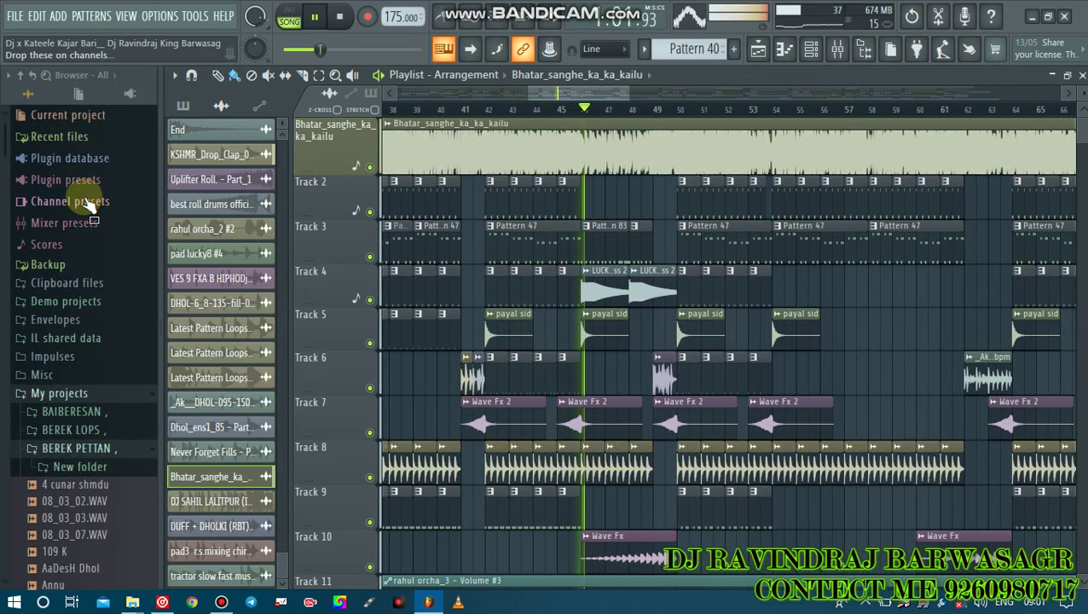
{"action": "left_click", "coordinate": [73, 448]}
{"action": "scroll", "coordinate": [74, 460], "scroll_direction": "down", "scroll_amount": 6}
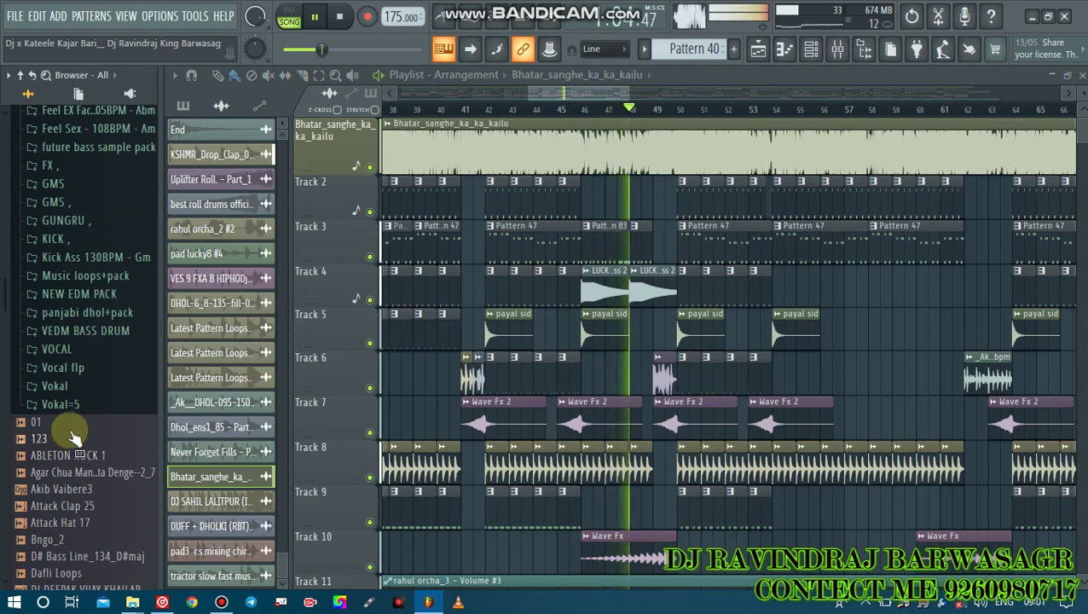
{"action": "scroll", "coordinate": [77, 477], "scroll_direction": "down", "scroll_amount": 10}
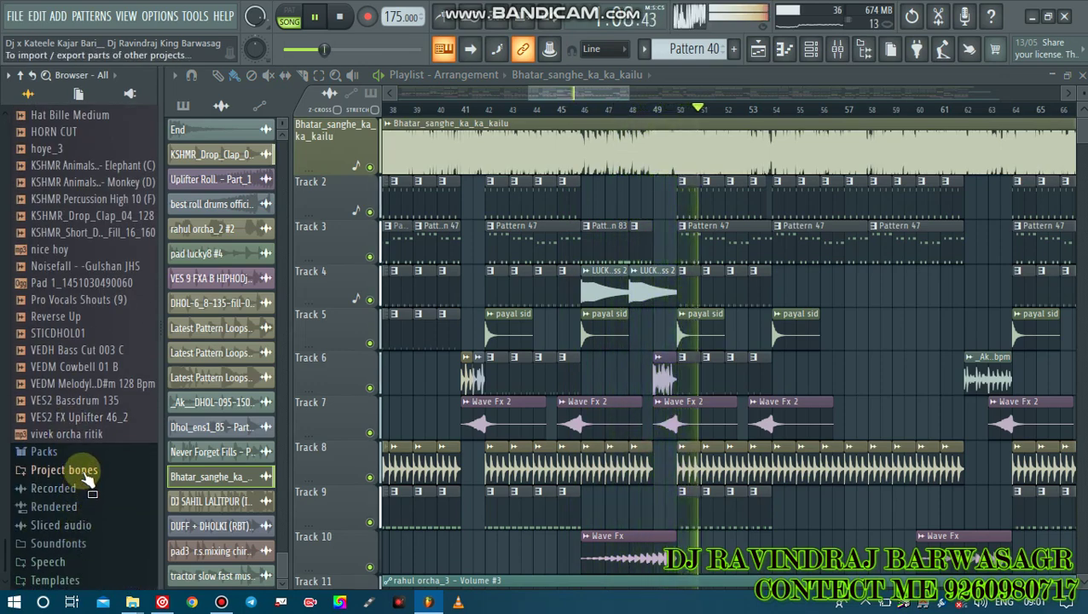
{"action": "scroll", "coordinate": [85, 480], "scroll_direction": "up", "scroll_amount": 15}
{"action": "scroll", "coordinate": [85, 479], "scroll_direction": "down", "scroll_amount": 4}
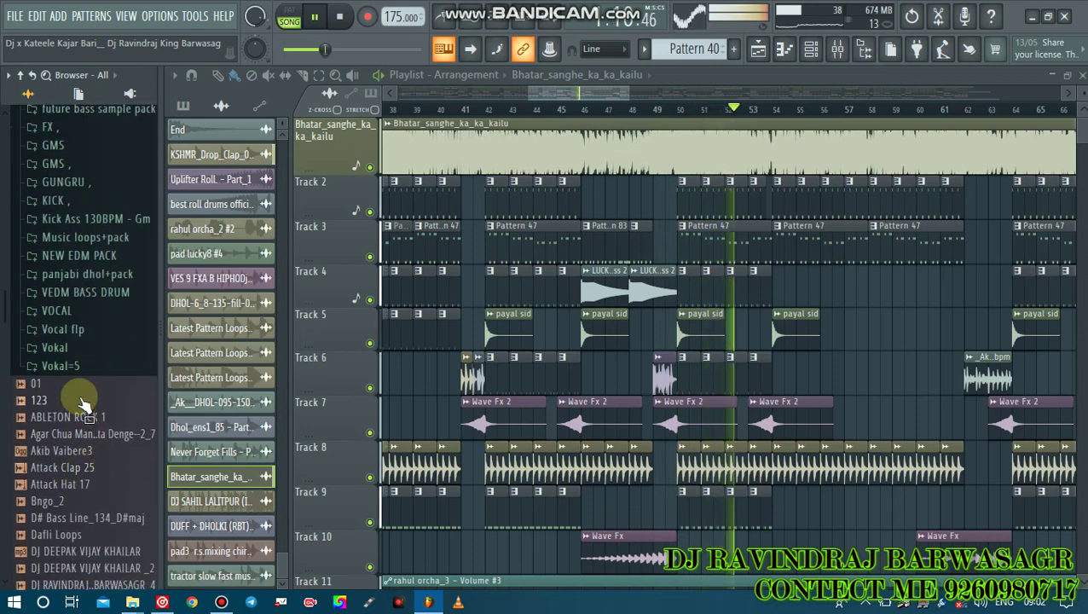
Step: Browse the Clipboard files folder and its DUFF+DHOLAK loops, and collapse the DUFF+DHOLAK folder
{"action": "scroll", "coordinate": [84, 405], "scroll_direction": "up", "scroll_amount": 6}
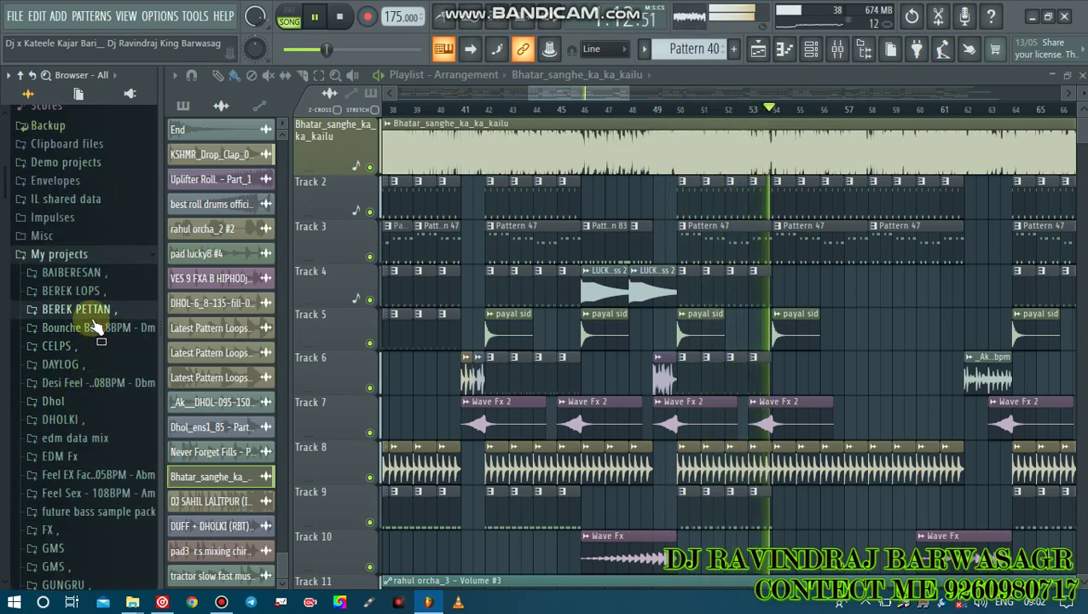
{"action": "scroll", "coordinate": [91, 330], "scroll_direction": "up", "scroll_amount": 3}
{"action": "left_click", "coordinate": [117, 282]}
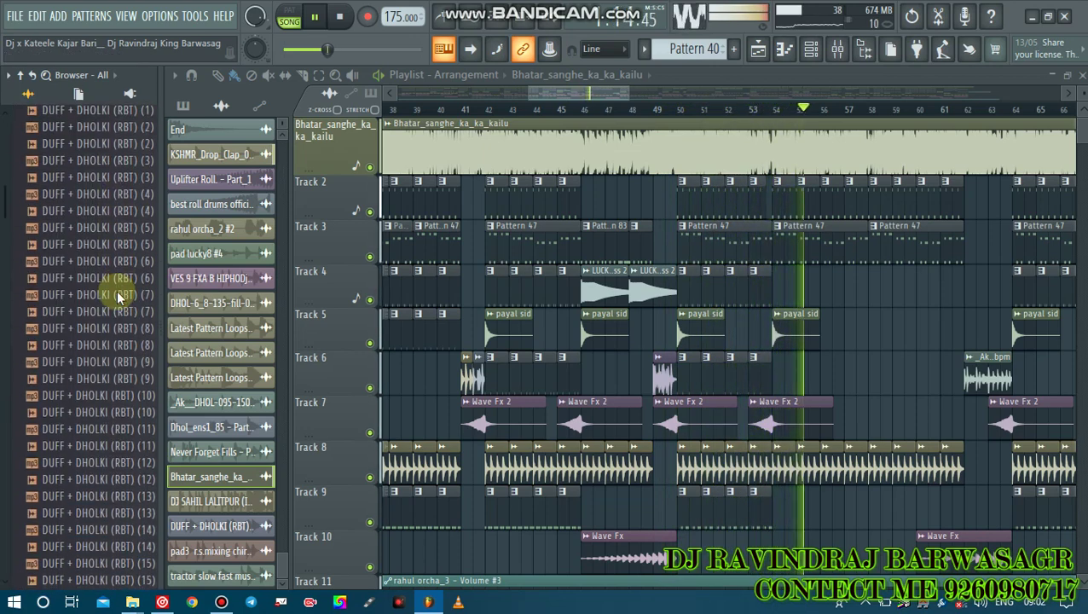
{"action": "left_click", "coordinate": [109, 375]}
{"action": "scroll", "coordinate": [111, 382], "scroll_direction": "down", "scroll_amount": 5}
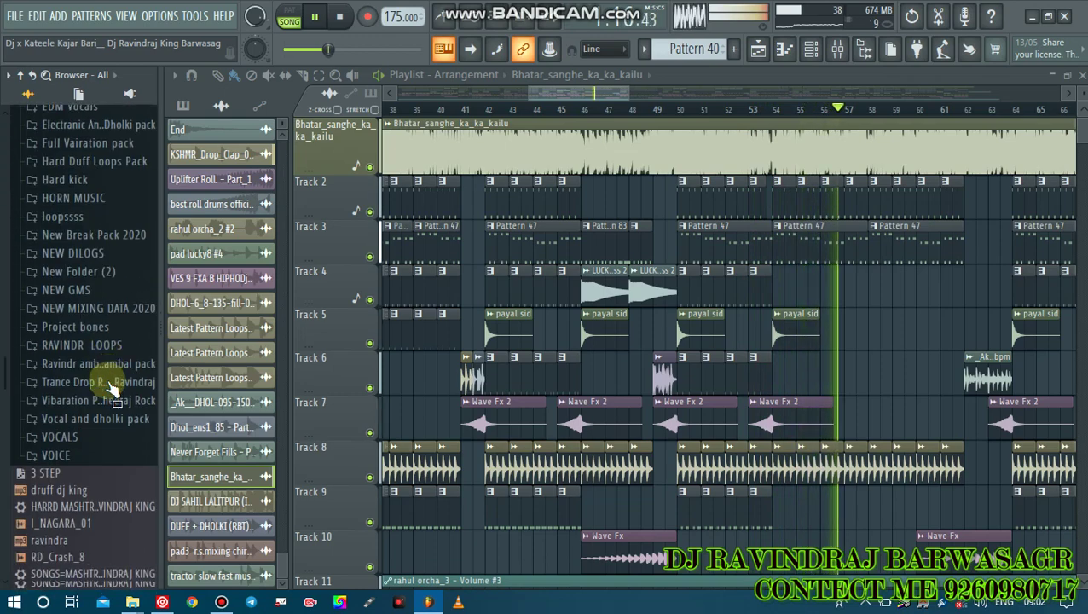
{"action": "scroll", "coordinate": [109, 384], "scroll_direction": "up", "scroll_amount": 5}
{"action": "scroll", "coordinate": [137, 374], "scroll_direction": "down", "scroll_amount": 2}
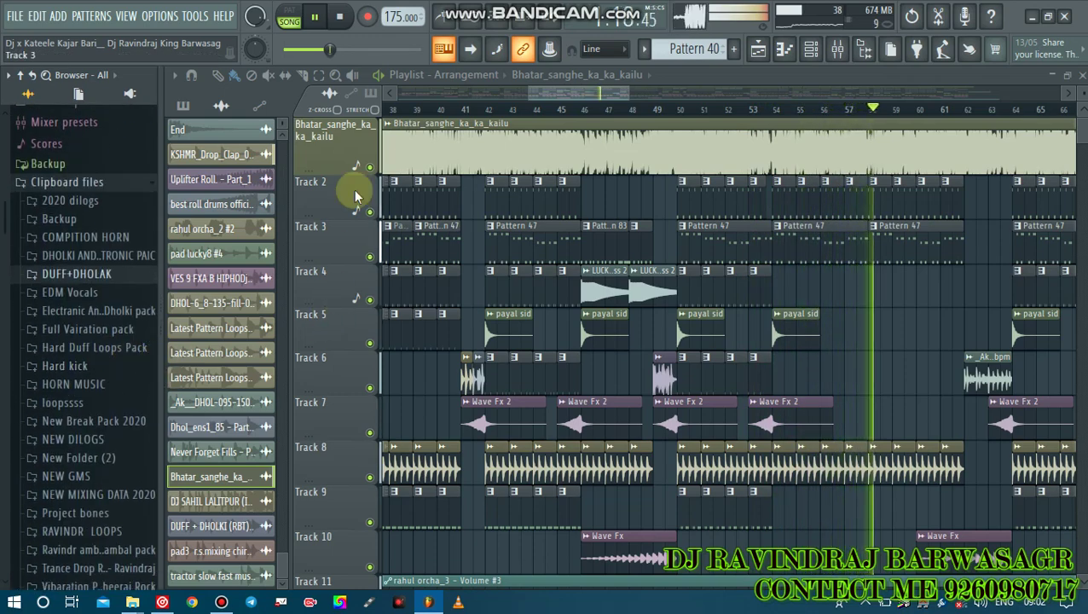
Step: Check the arrangement around bars 56 to 79 and save the project with playback stopped
{"action": "scroll", "coordinate": [461, 120], "scroll_direction": "down", "scroll_amount": 3}
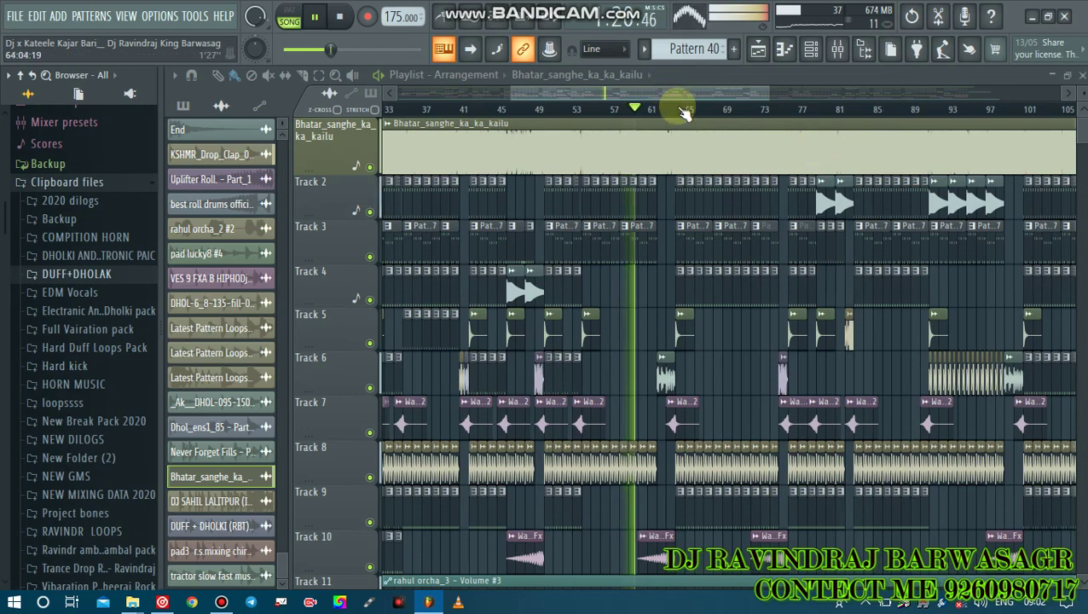
{"action": "scroll", "coordinate": [685, 113], "scroll_direction": "up", "scroll_amount": 5}
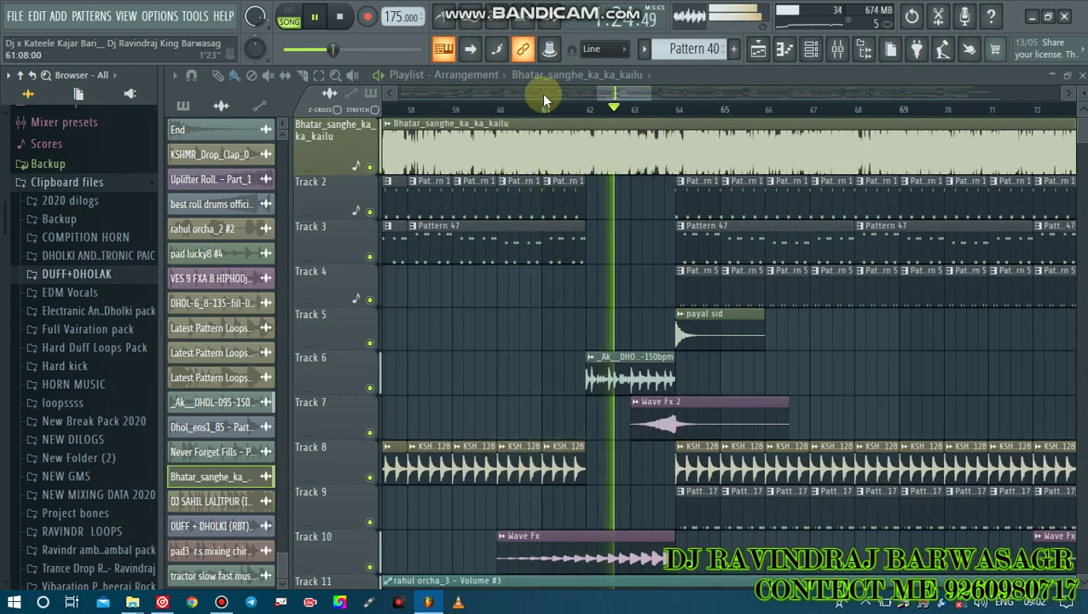
{"action": "scroll", "coordinate": [546, 107], "scroll_direction": "down", "scroll_amount": 2}
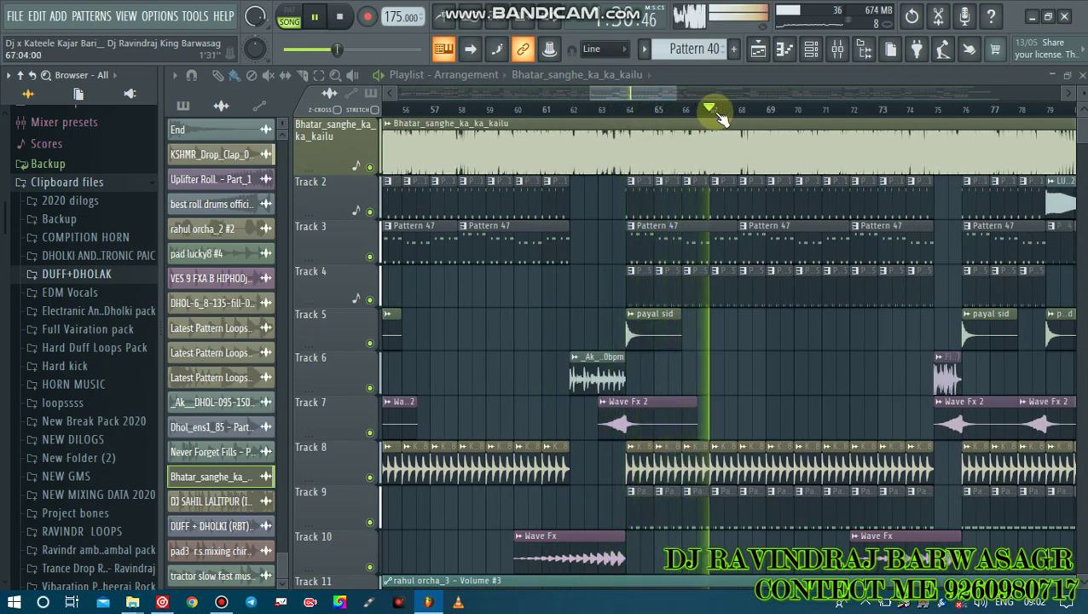
{"action": "scroll", "coordinate": [720, 117], "scroll_direction": "down", "scroll_amount": 6}
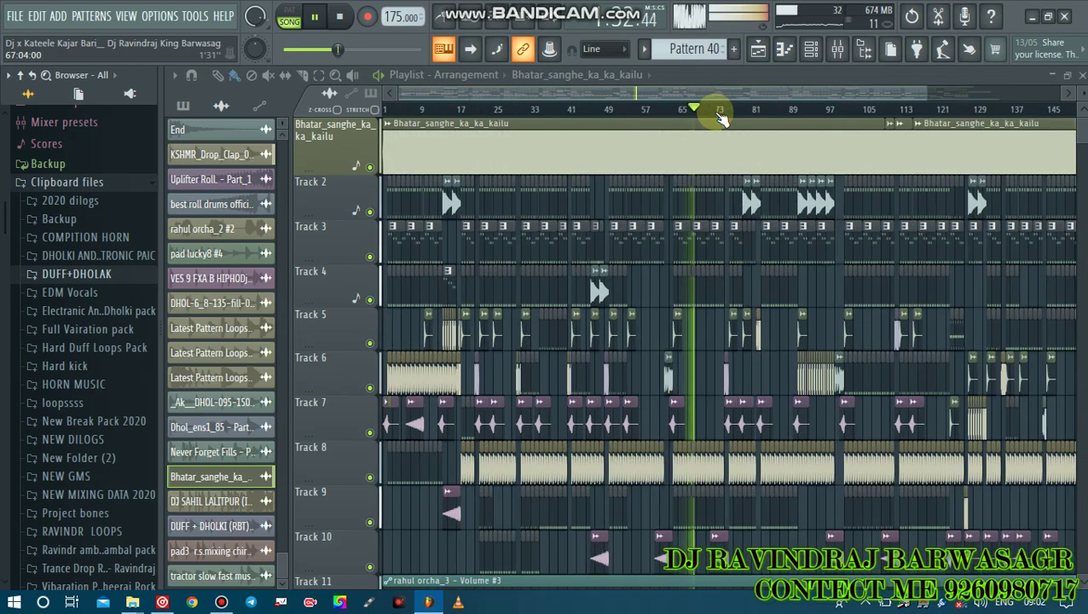
{"action": "key", "text": "ctrl+s"}
Step: Place the two DJ name vocal tag clips one after another on Track 12, starting just before bar 30
{"action": "scroll", "coordinate": [409, 111], "scroll_direction": "up", "scroll_amount": 6}
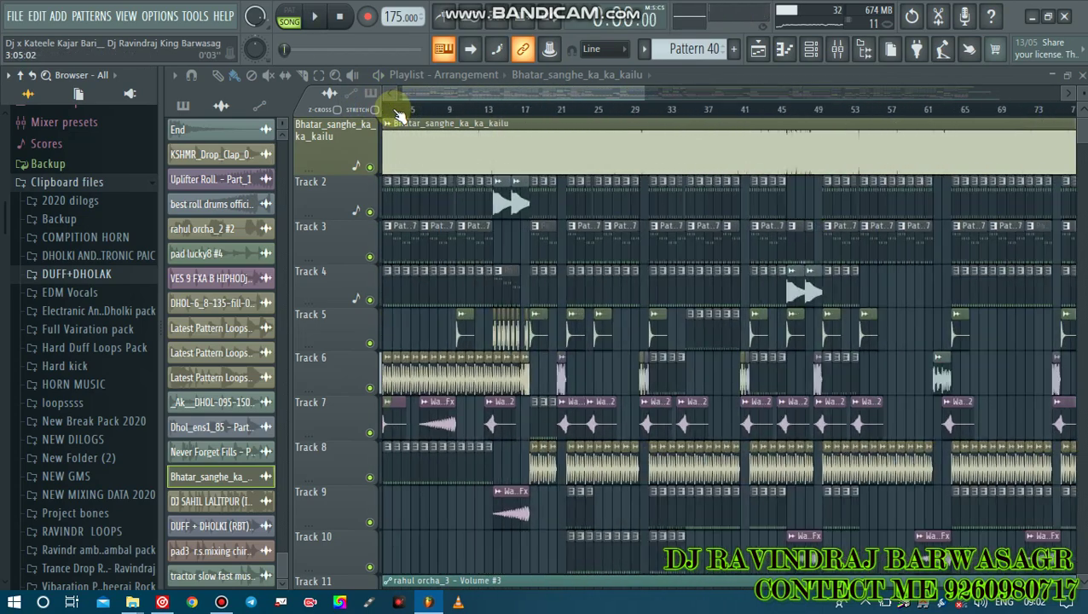
{"action": "scroll", "coordinate": [452, 93], "scroll_direction": "right", "scroll_amount": 5}
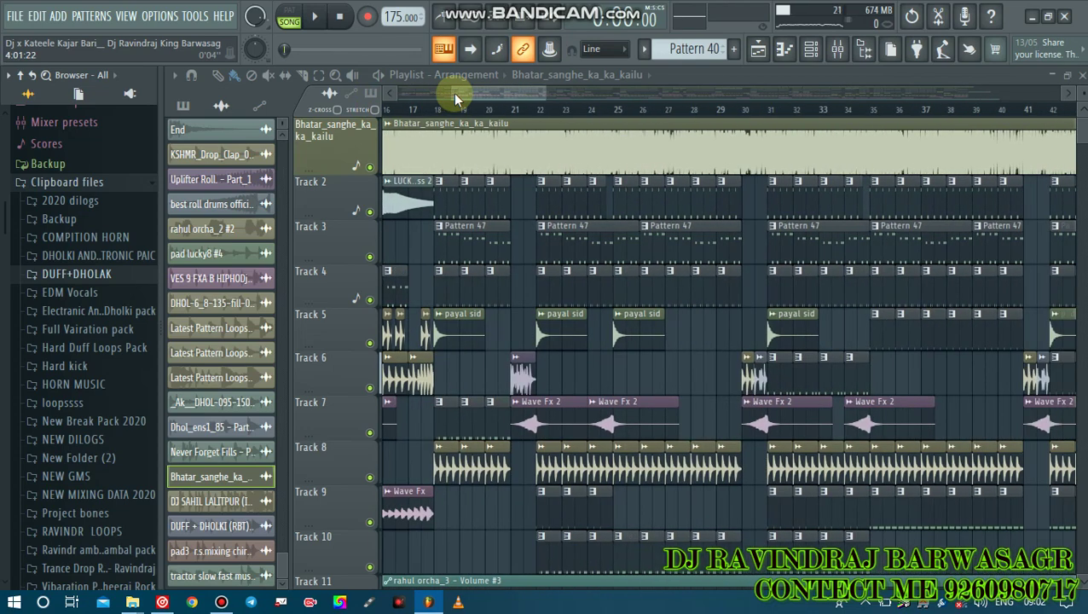
{"action": "scroll", "coordinate": [836, 117], "scroll_direction": "up", "scroll_amount": 4}
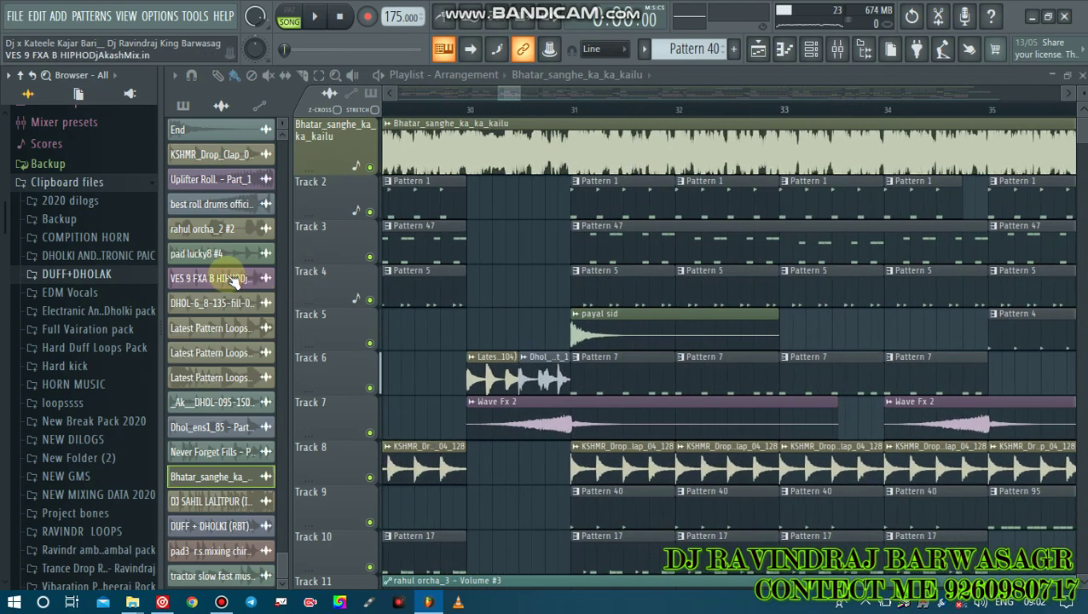
{"action": "scroll", "coordinate": [226, 279], "scroll_direction": "up", "scroll_amount": 8}
{"action": "scroll", "coordinate": [232, 281], "scroll_direction": "up", "scroll_amount": 5}
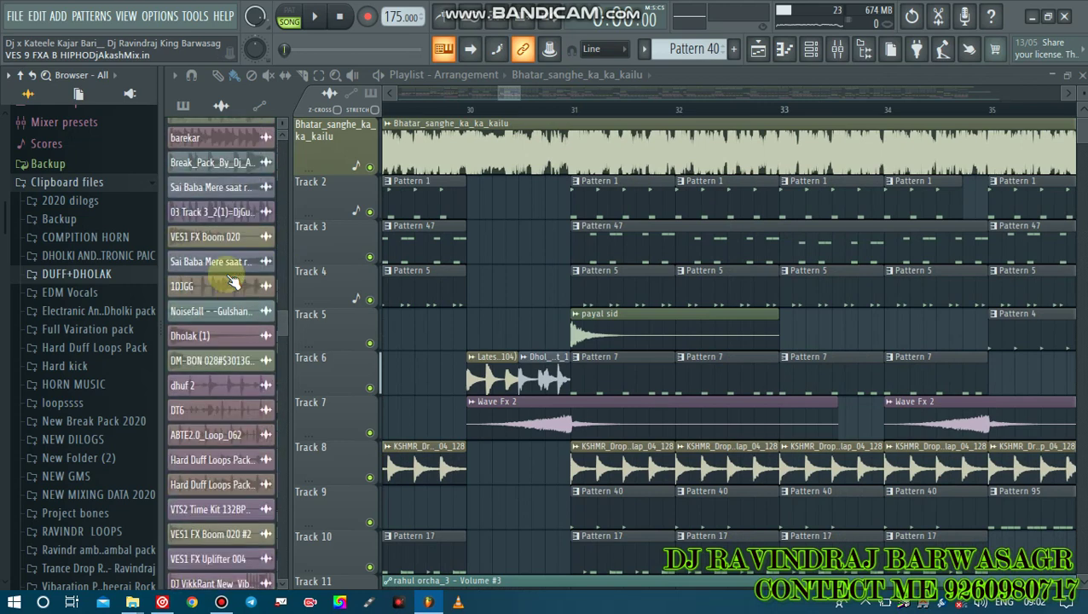
{"action": "scroll", "coordinate": [232, 281], "scroll_direction": "up", "scroll_amount": 6}
{"action": "left_click_drag", "start_coordinate": [215, 219], "coordinate": [546, 466]}
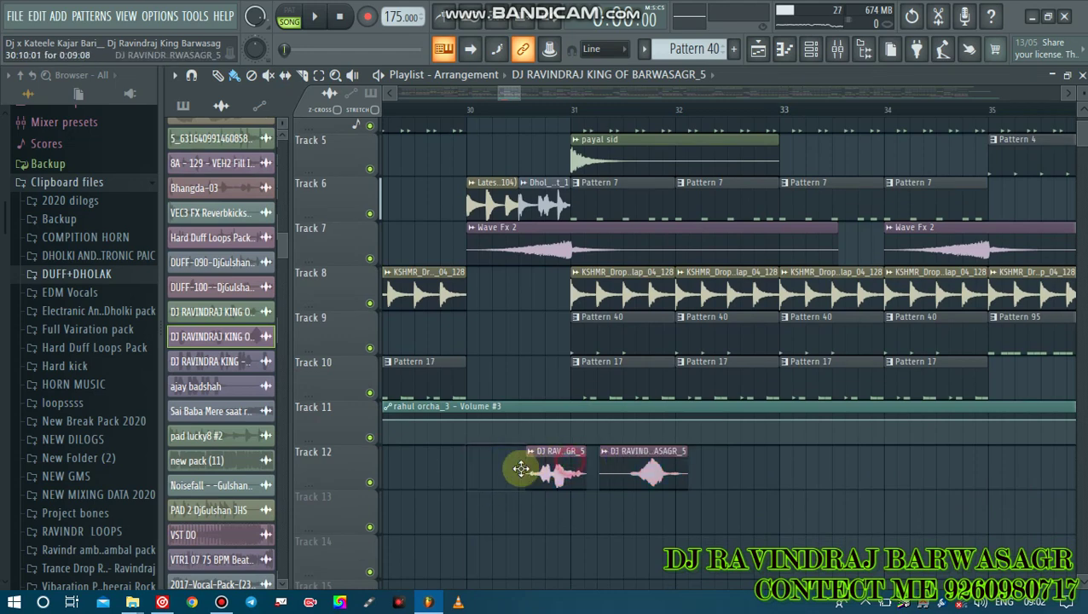
{"action": "left_click_drag", "start_coordinate": [632, 460], "coordinate": [522, 450]}
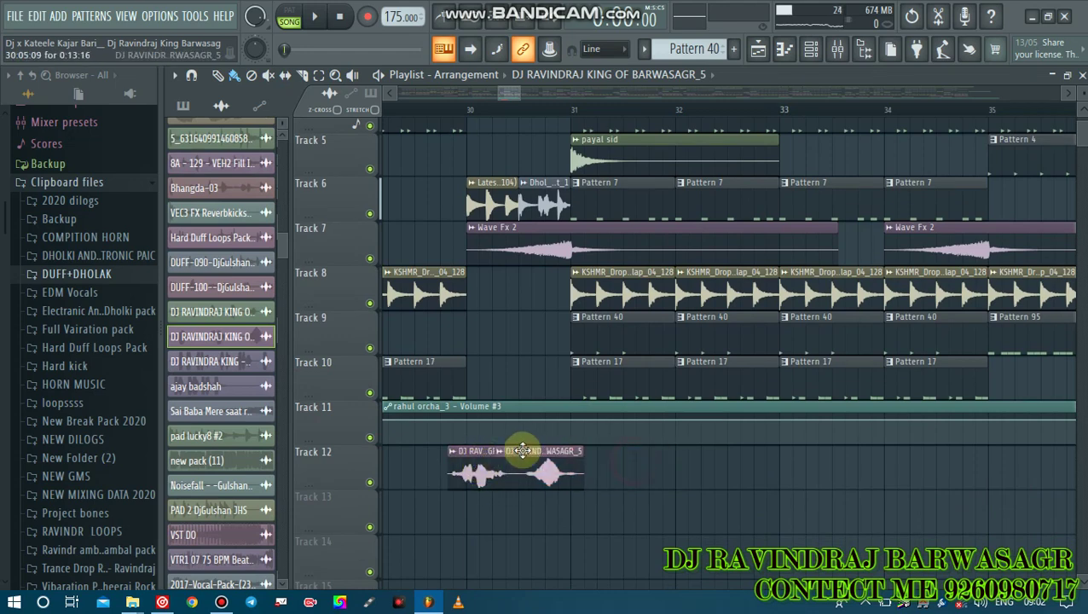
{"action": "scroll", "coordinate": [473, 109], "scroll_direction": "up", "scroll_amount": 5}
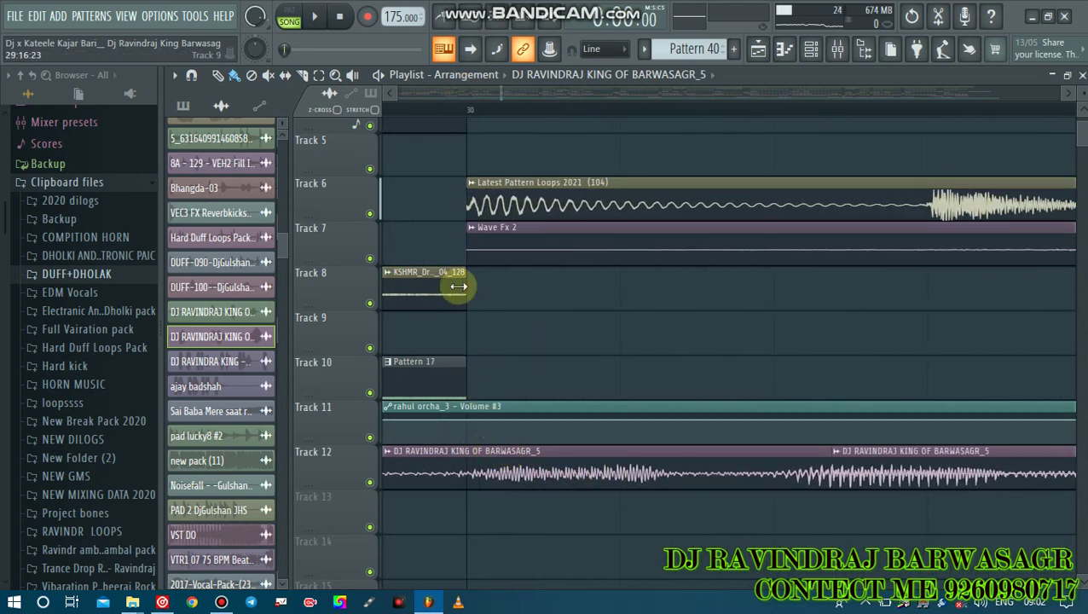
Step: Play the song from bar 27 and check how the DJ vocal tags on Track 12 sit around bar 30
{"action": "scroll", "coordinate": [400, 112], "scroll_direction": "down", "scroll_amount": 2}
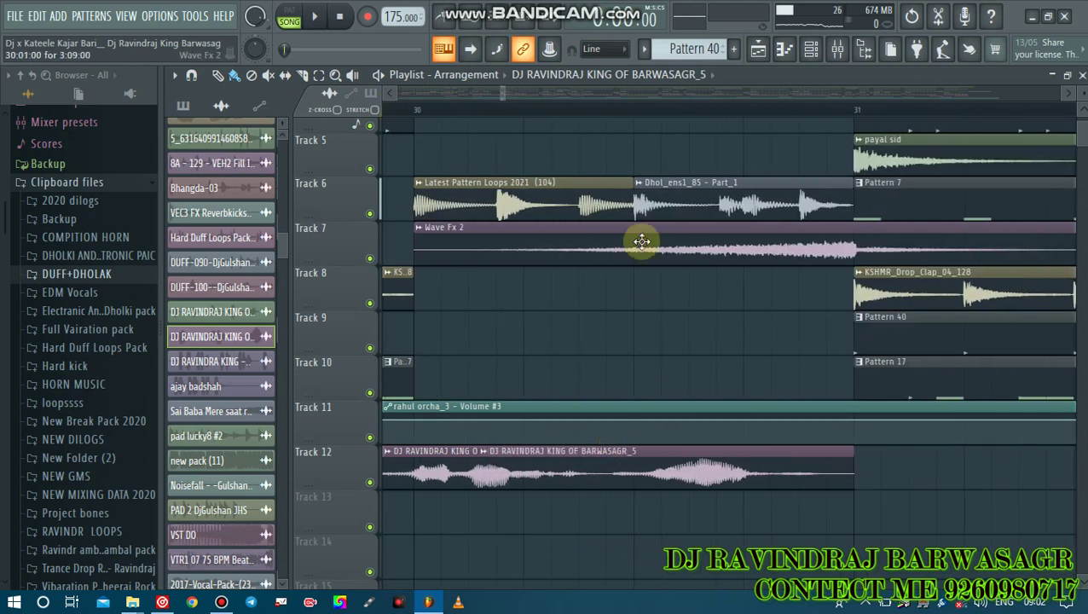
{"action": "scroll", "coordinate": [639, 114], "scroll_direction": "up", "scroll_amount": 2}
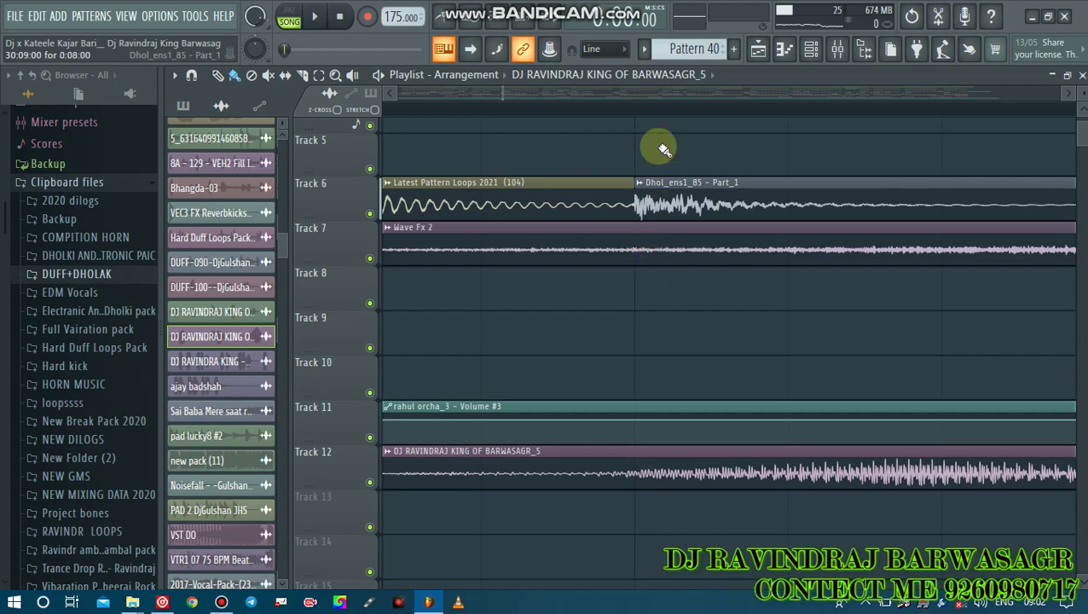
{"action": "scroll", "coordinate": [699, 106], "scroll_direction": "down", "scroll_amount": 4}
{"action": "left_click", "coordinate": [561, 110]}
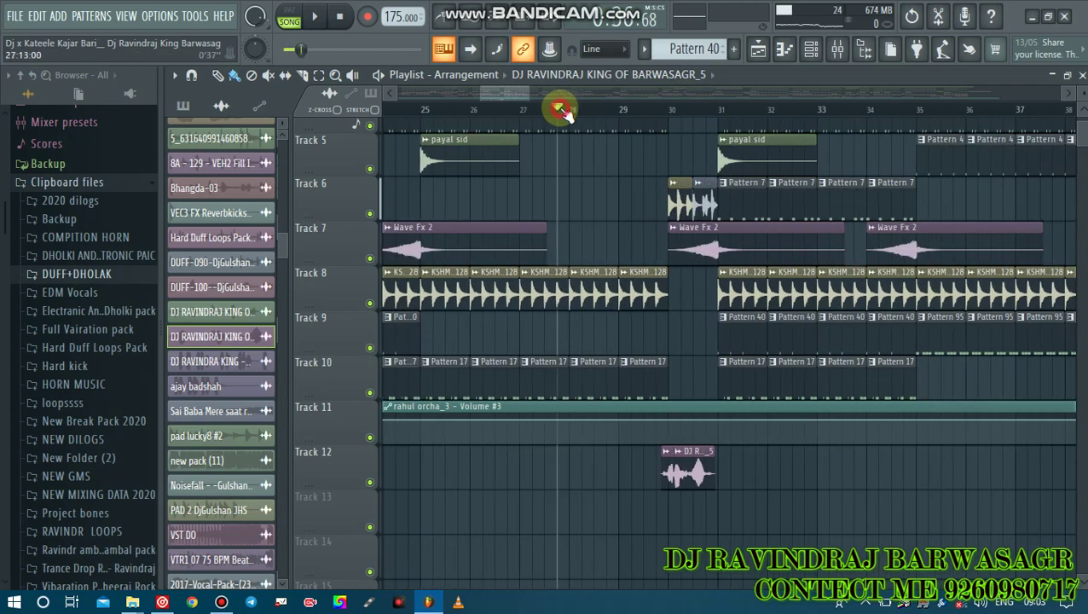
{"action": "key", "text": "space"}
{"action": "scroll", "coordinate": [639, 324], "scroll_direction": "up", "scroll_amount": 4}
{"action": "scroll", "coordinate": [644, 328], "scroll_direction": "up", "scroll_amount": 3}
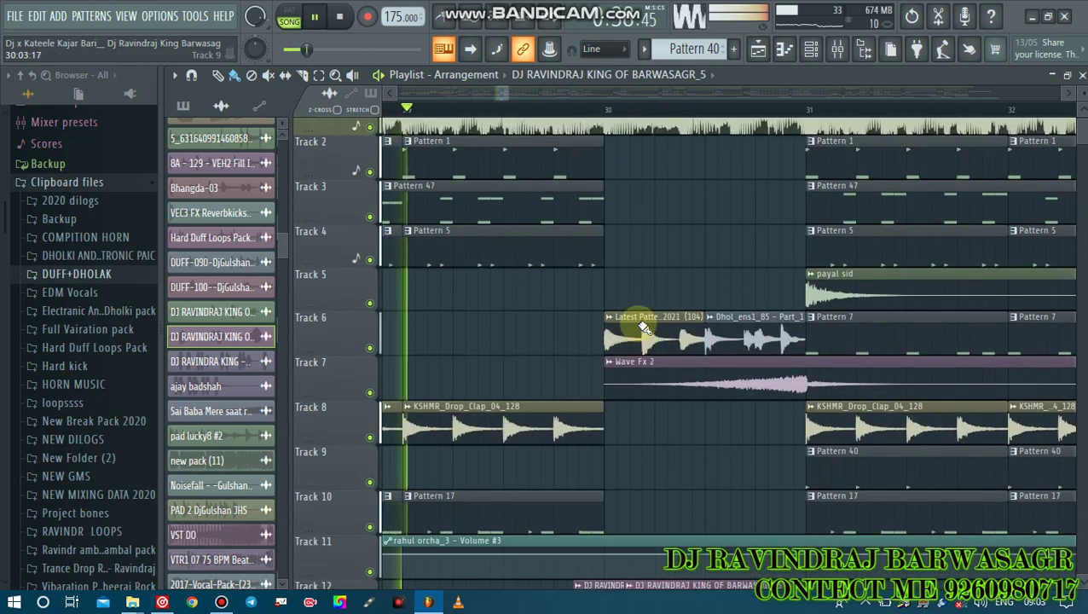
{"action": "scroll", "coordinate": [639, 324], "scroll_direction": "down", "scroll_amount": 4}
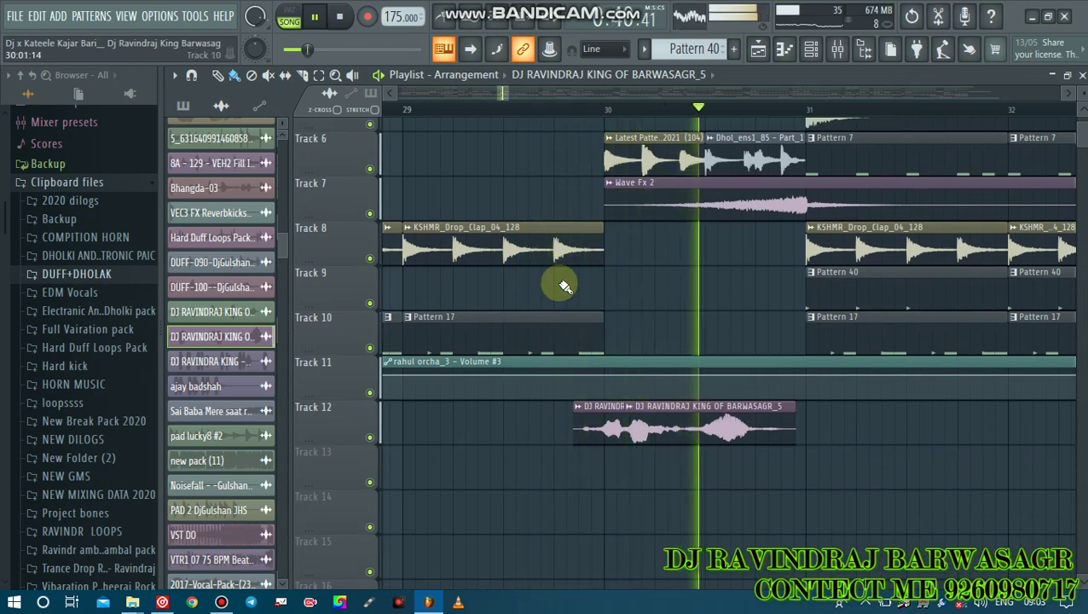
{"action": "scroll", "coordinate": [469, 111], "scroll_direction": "down", "scroll_amount": 4}
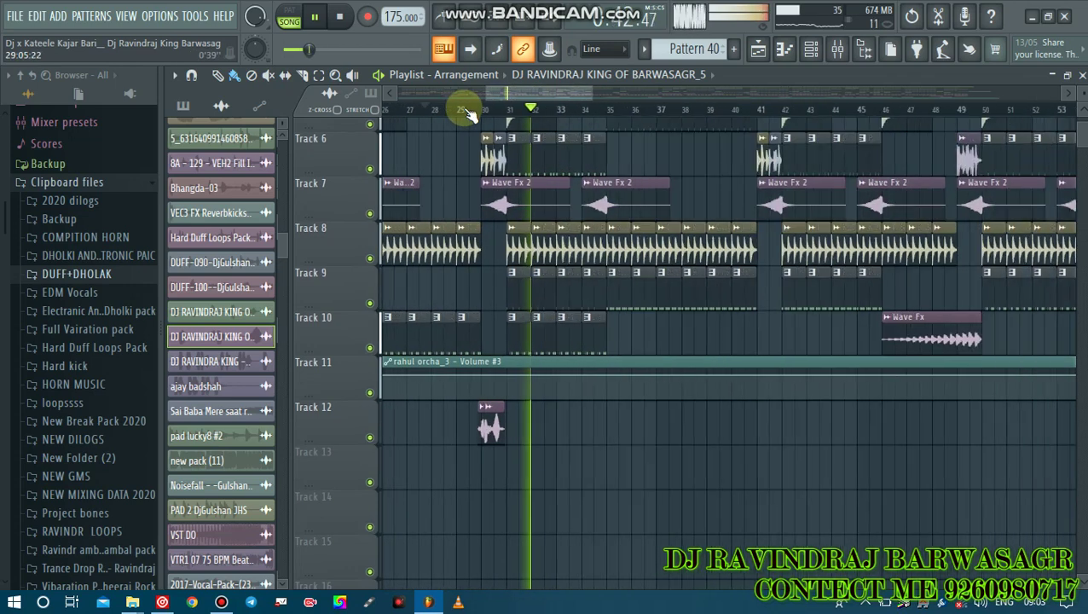
Step: Copy the two DJ vocal tag clips from bar 30 to around bar 78 on Track 12
{"action": "scroll", "coordinate": [493, 107], "scroll_direction": "down", "scroll_amount": 3}
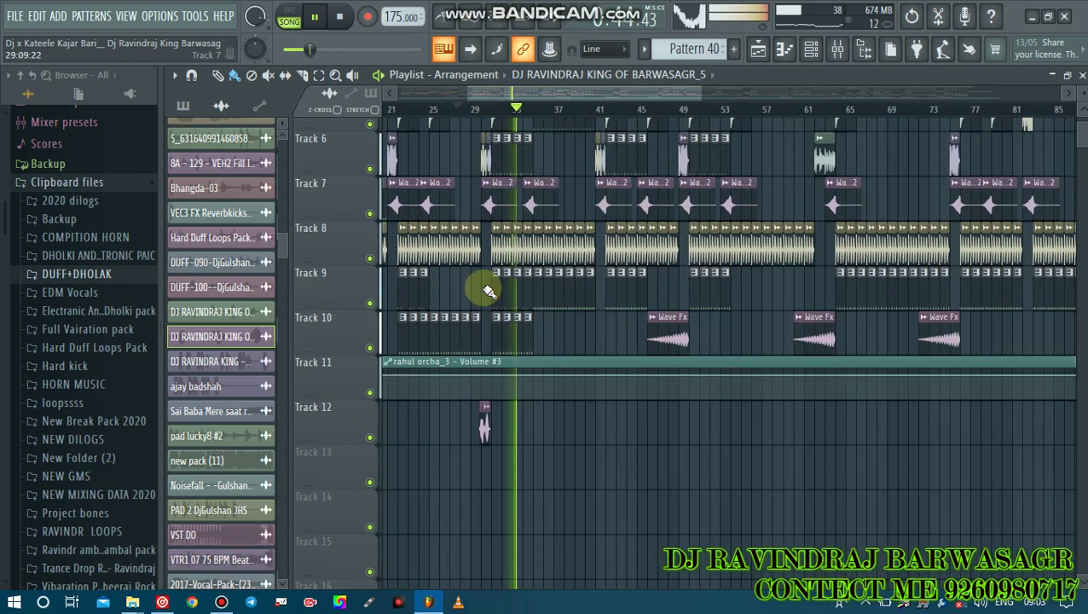
{"action": "scroll", "coordinate": [478, 414], "scroll_direction": "up", "scroll_amount": 4}
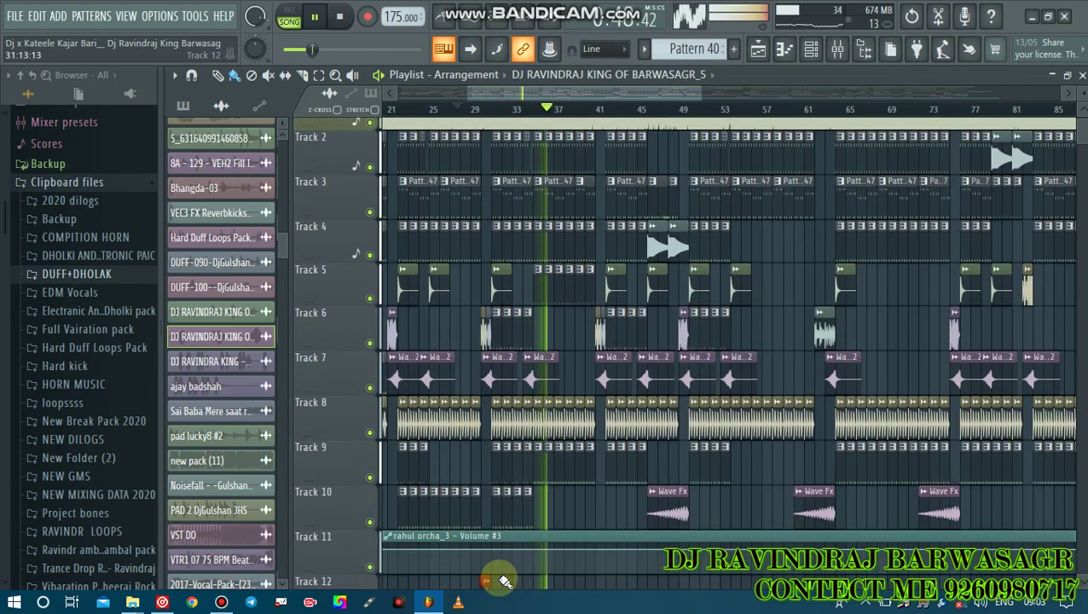
{"action": "scroll", "coordinate": [495, 537], "scroll_direction": "down", "scroll_amount": 3}
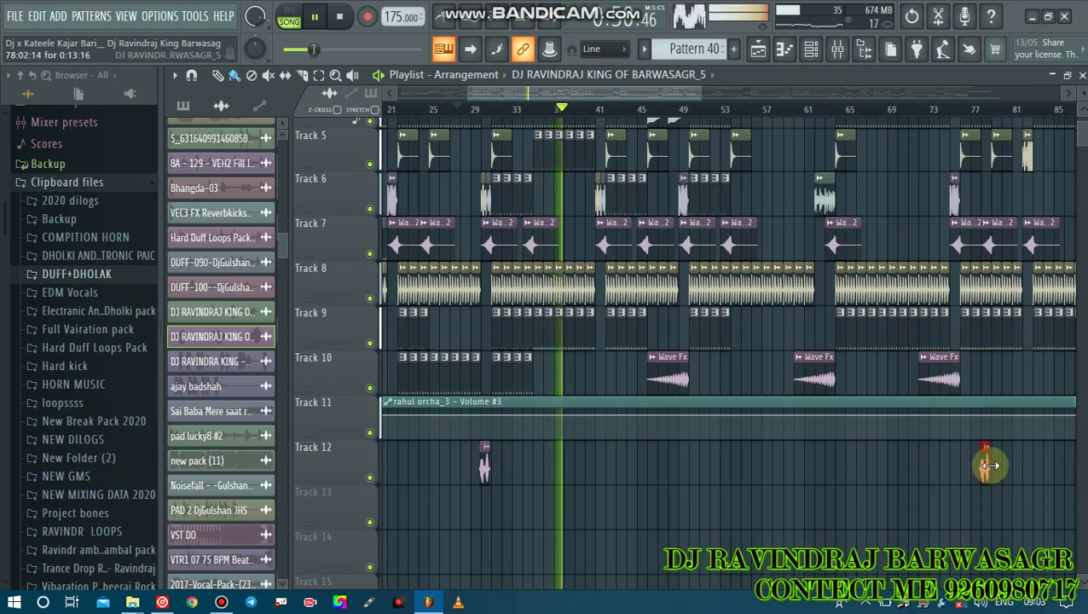
{"action": "scroll", "coordinate": [991, 462], "scroll_direction": "up", "scroll_amount": 4}
{"action": "scroll", "coordinate": [991, 468], "scroll_direction": "down", "scroll_amount": 1}
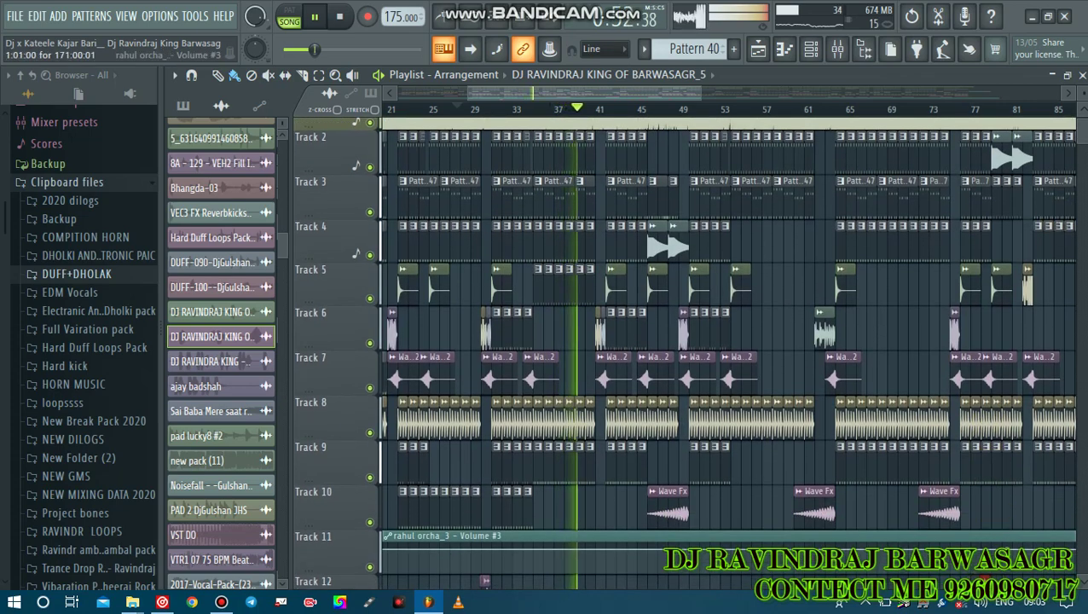
Step: Move the copied tags to Track 10 just before bar 79, delete Track 9's Pattern 95 clips in bars 79 to 81, and play from bar 78
{"action": "scroll", "coordinate": [1019, 95], "scroll_direction": "right", "scroll_amount": 4}
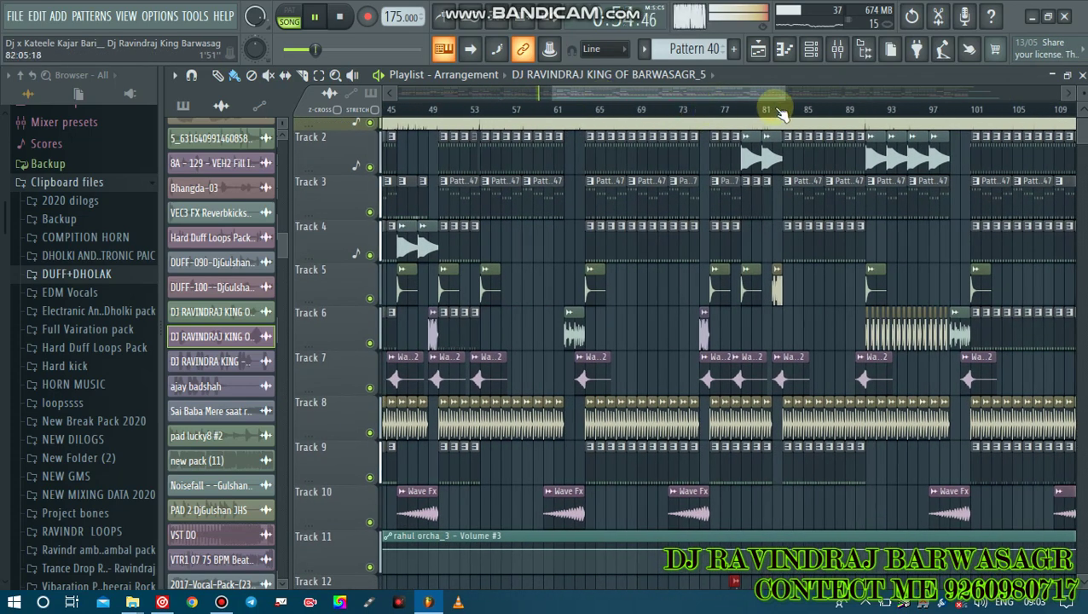
{"action": "scroll", "coordinate": [780, 115], "scroll_direction": "up", "scroll_amount": 5}
{"action": "scroll", "coordinate": [734, 341], "scroll_direction": "down", "scroll_amount": 3}
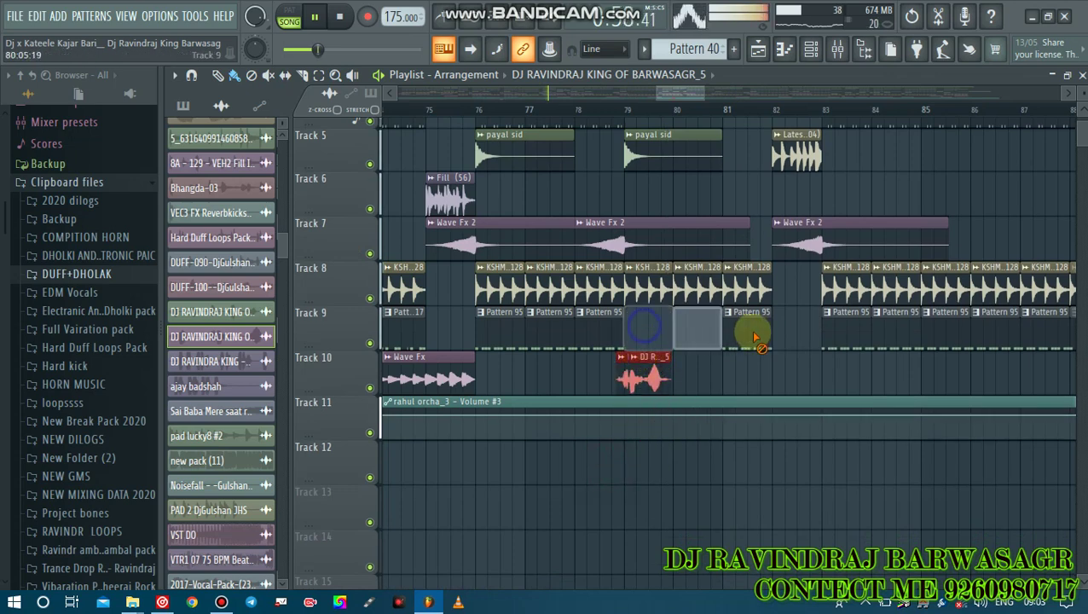
{"action": "scroll", "coordinate": [733, 341], "scroll_direction": "up", "scroll_amount": 3}
{"action": "left_click", "coordinate": [587, 109]}
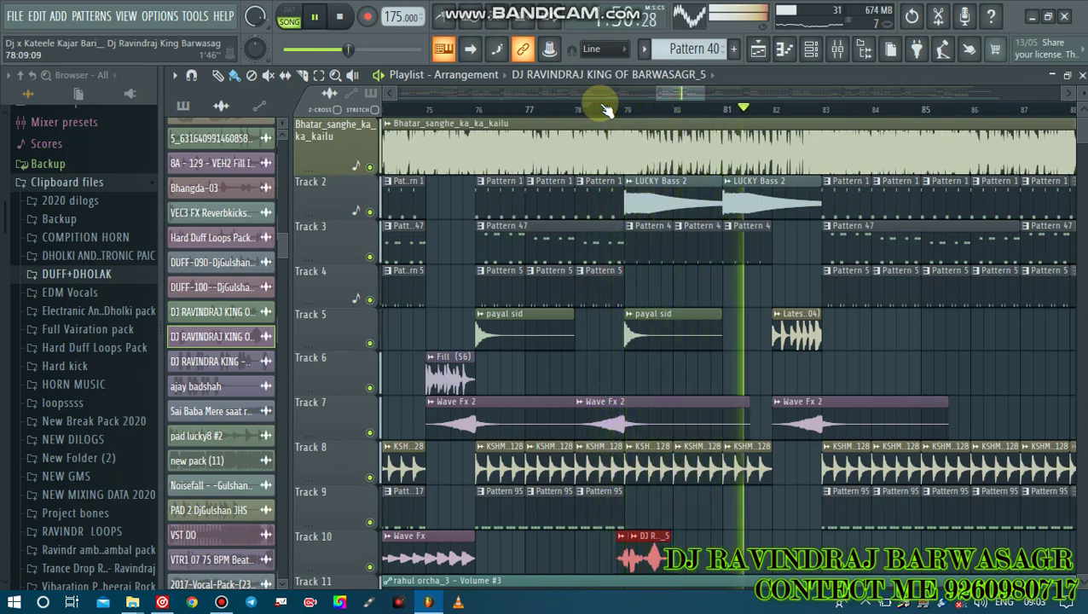
Step: Place another copy of the two DJ vocal tag clips on Track 9 around bar 128
{"action": "scroll", "coordinate": [604, 109], "scroll_direction": "down", "scroll_amount": 2}
{"action": "scroll", "coordinate": [603, 109], "scroll_direction": "down", "scroll_amount": 5}
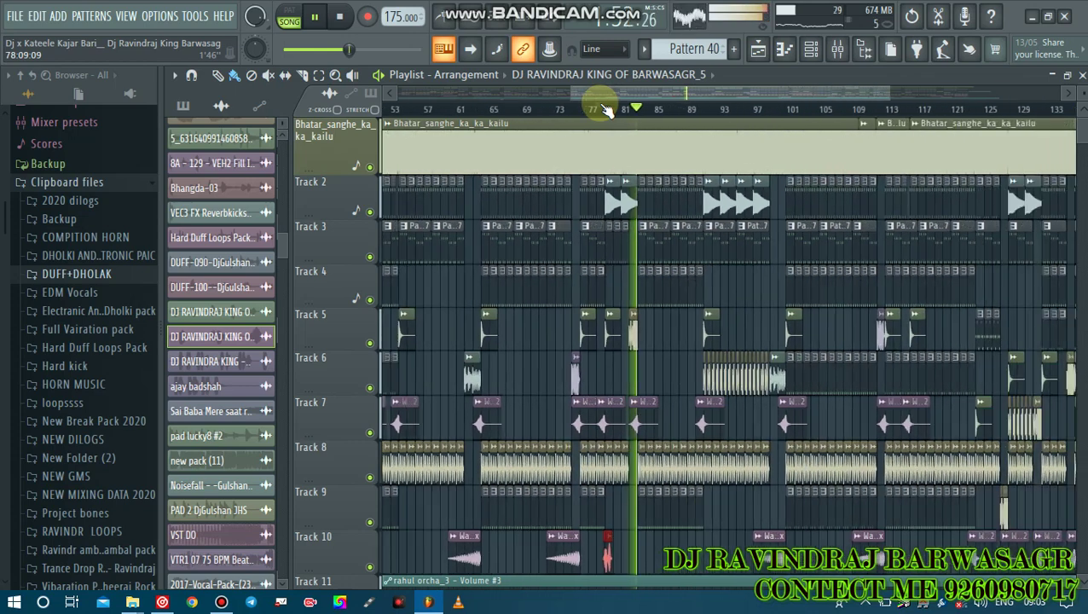
{"action": "scroll", "coordinate": [690, 352], "scroll_direction": "down", "scroll_amount": 2}
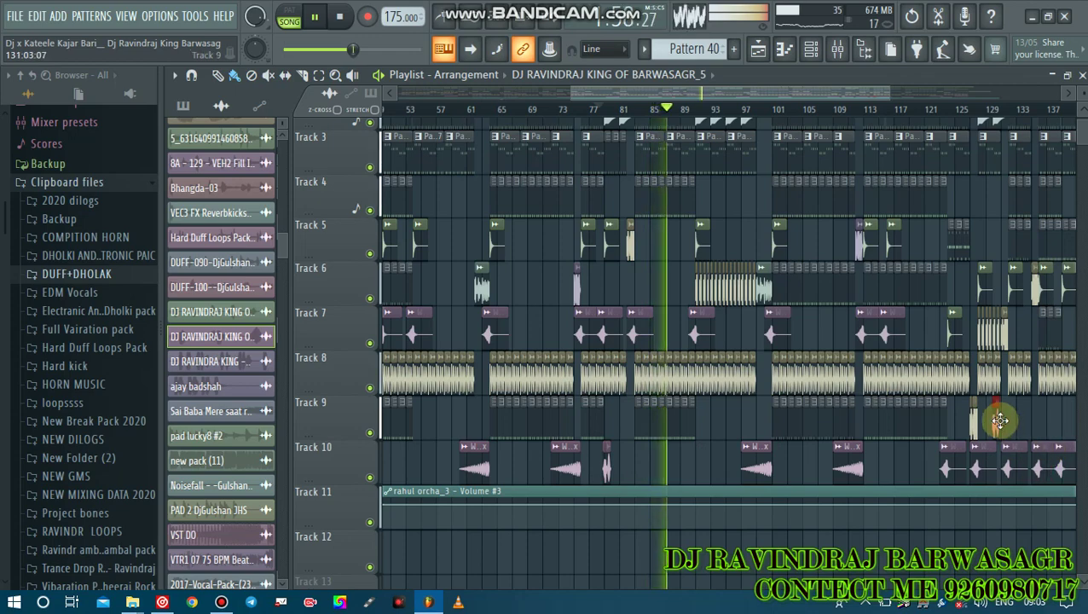
{"action": "left_click", "coordinate": [806, 96]}
{"action": "scroll", "coordinate": [709, 111], "scroll_direction": "up", "scroll_amount": 3}
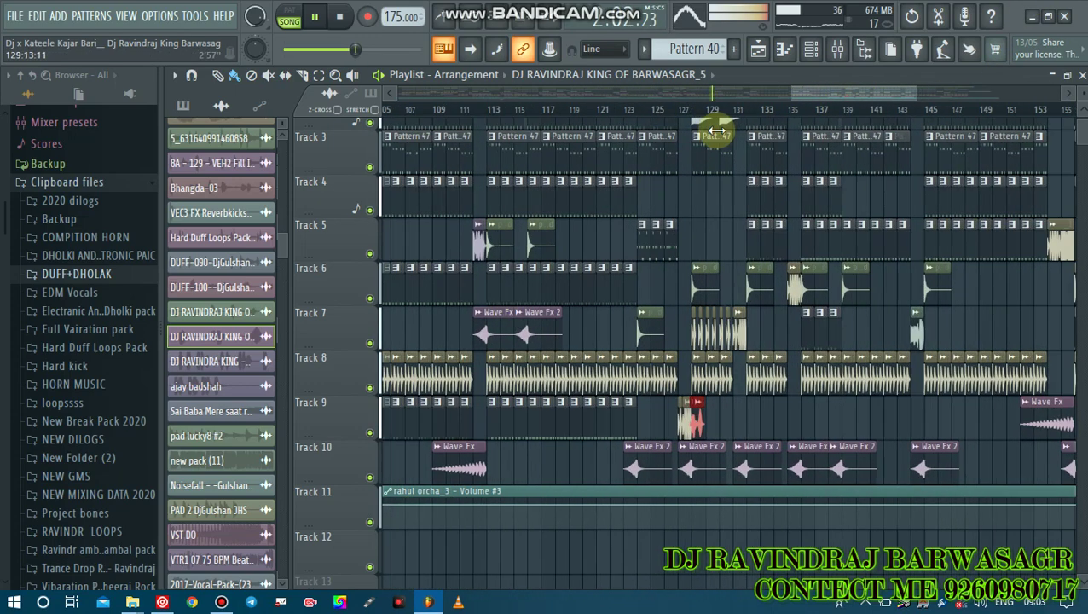
Step: Move the Track 9 tags to Track 7 just before bar 127 and place another copy on Track 6 just before bar 160
{"action": "scroll", "coordinate": [722, 194], "scroll_direction": "up", "scroll_amount": 1}
{"action": "scroll", "coordinate": [722, 188], "scroll_direction": "down", "scroll_amount": 1}
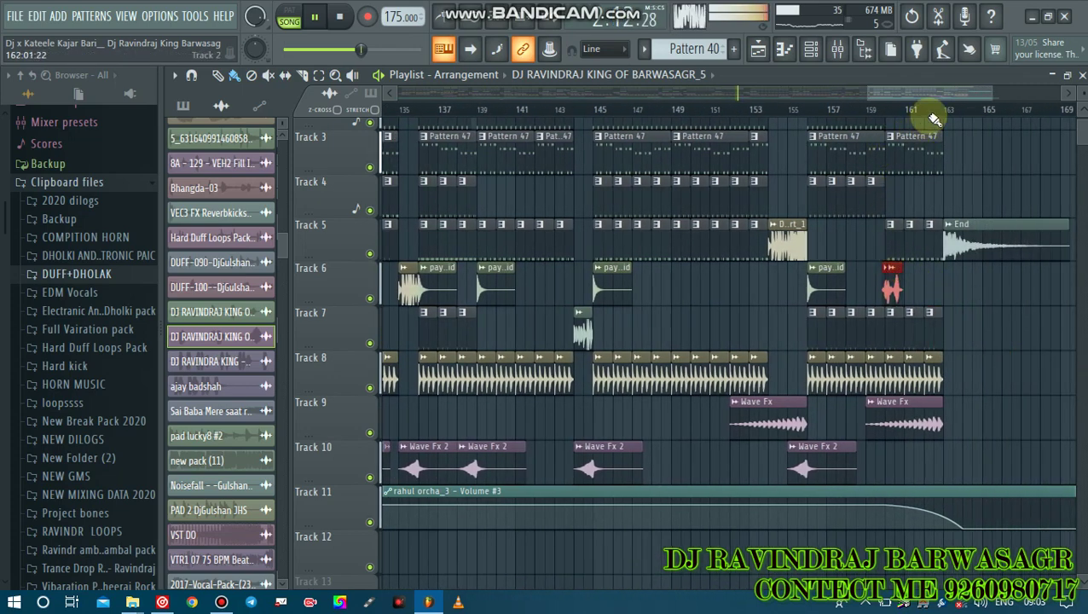
{"action": "scroll", "coordinate": [921, 109], "scroll_direction": "down", "scroll_amount": 6}
{"action": "scroll", "coordinate": [778, 178], "scroll_direction": "up", "scroll_amount": 2}
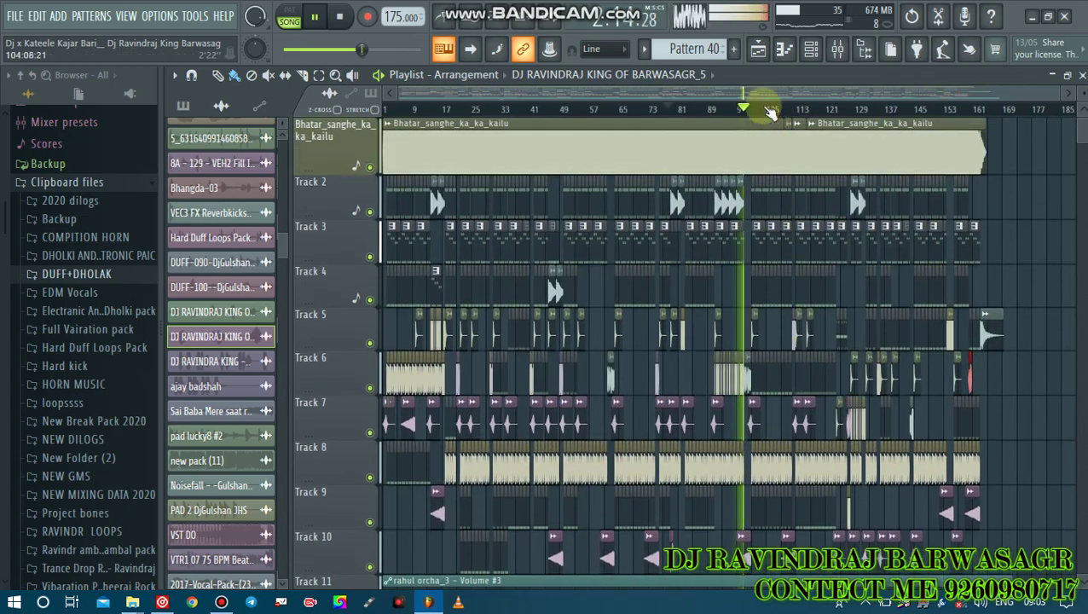
Step: Check the arrangement around bars 97 to 115 and look at the effect slots of mixer insert 2
{"action": "scroll", "coordinate": [770, 114], "scroll_direction": "up", "scroll_amount": 4}
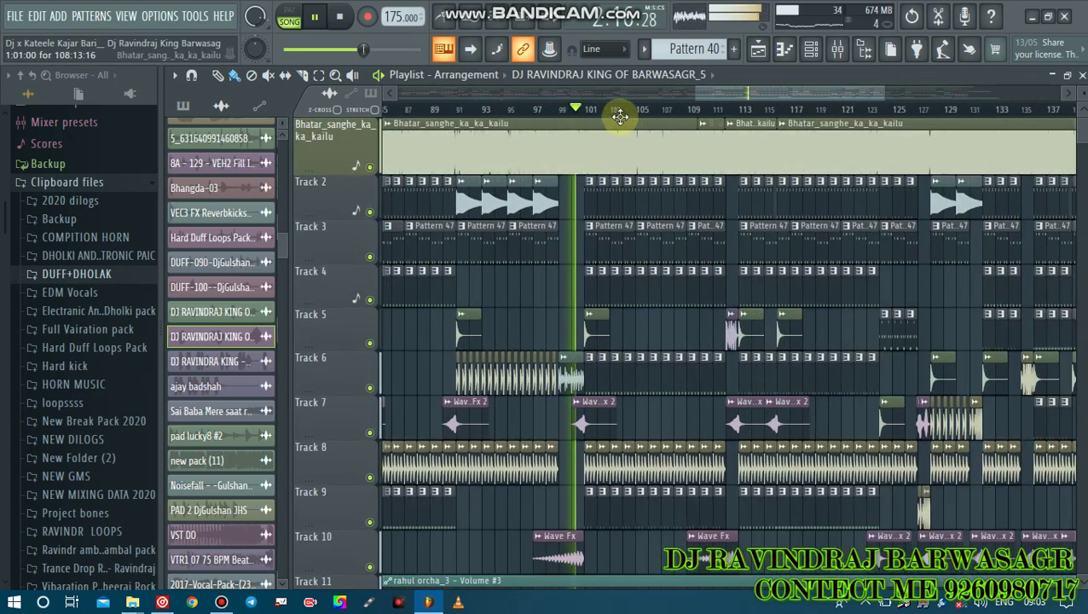
{"action": "scroll", "coordinate": [620, 118], "scroll_direction": "up", "scroll_amount": 3}
{"action": "left_click", "coordinate": [838, 48]}
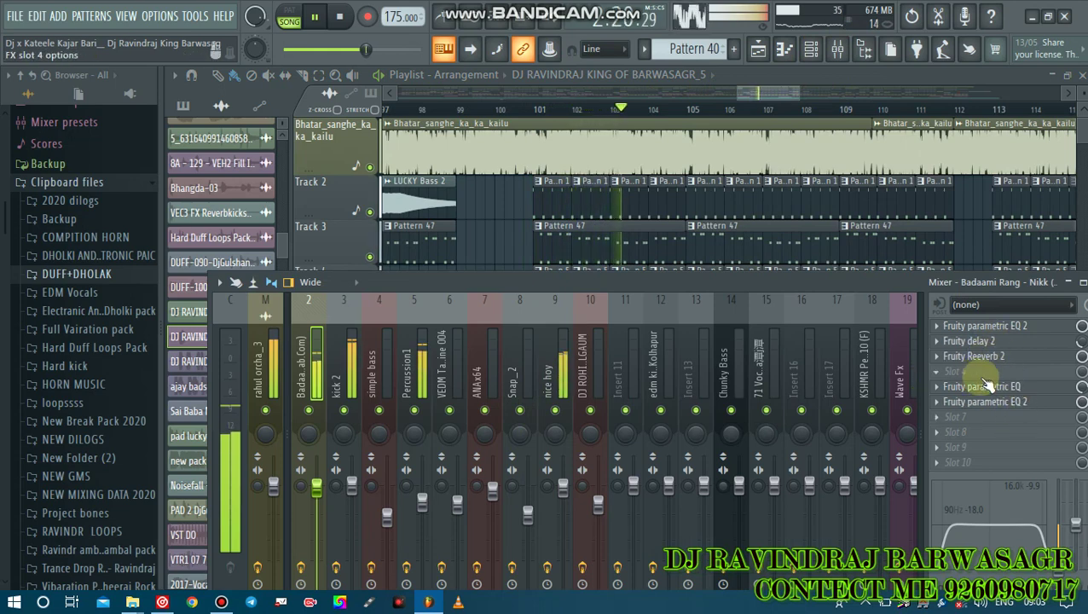
{"action": "left_click", "coordinate": [766, 86]}
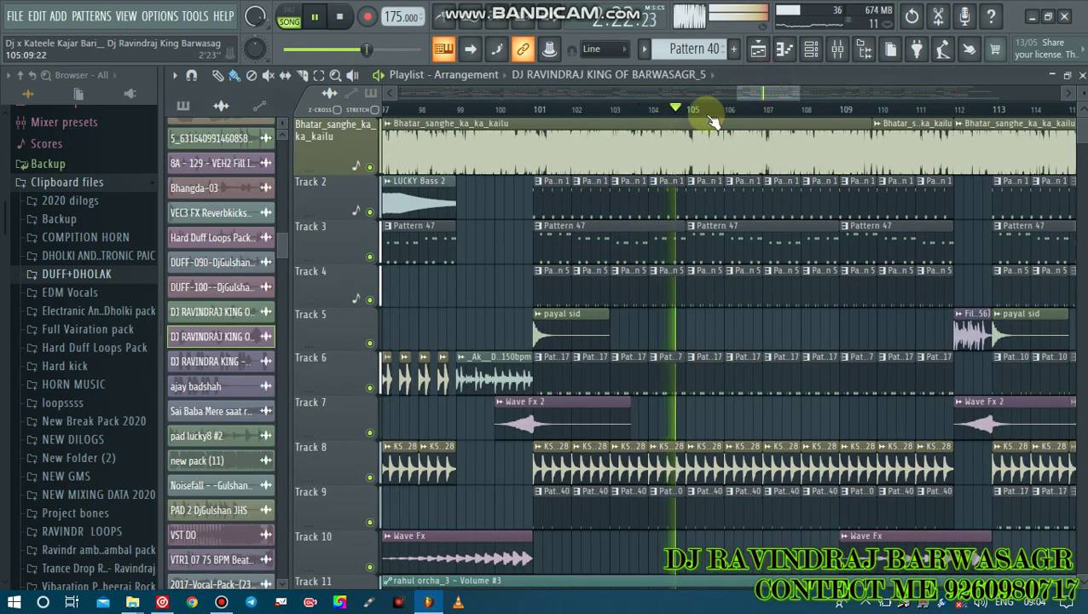
Step: Open the DJ vocal tag's channel settings and examine the effects chain on its mixer insert 10
{"action": "scroll", "coordinate": [876, 334], "scroll_direction": "down", "scroll_amount": 3}
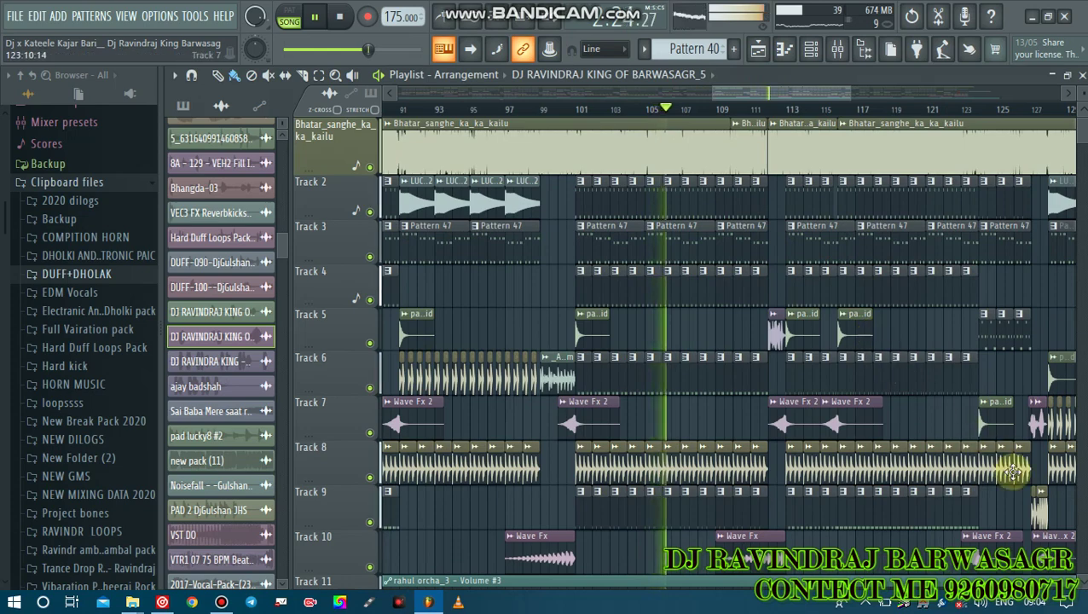
{"action": "left_click", "coordinate": [1042, 421]}
{"action": "double_click", "coordinate": [853, 342]}
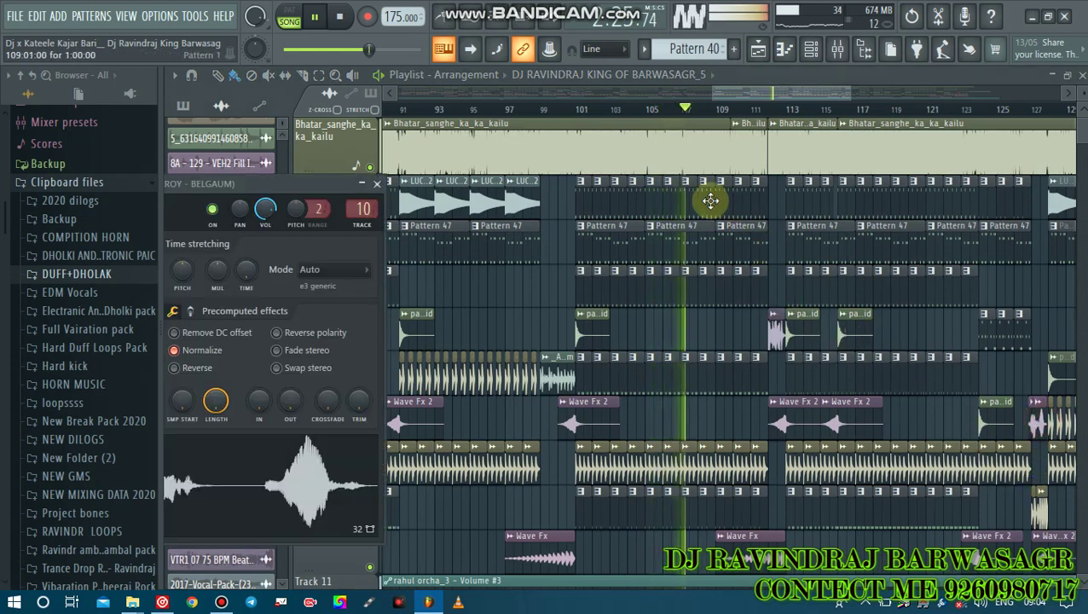
{"action": "double_click", "coordinate": [357, 207]}
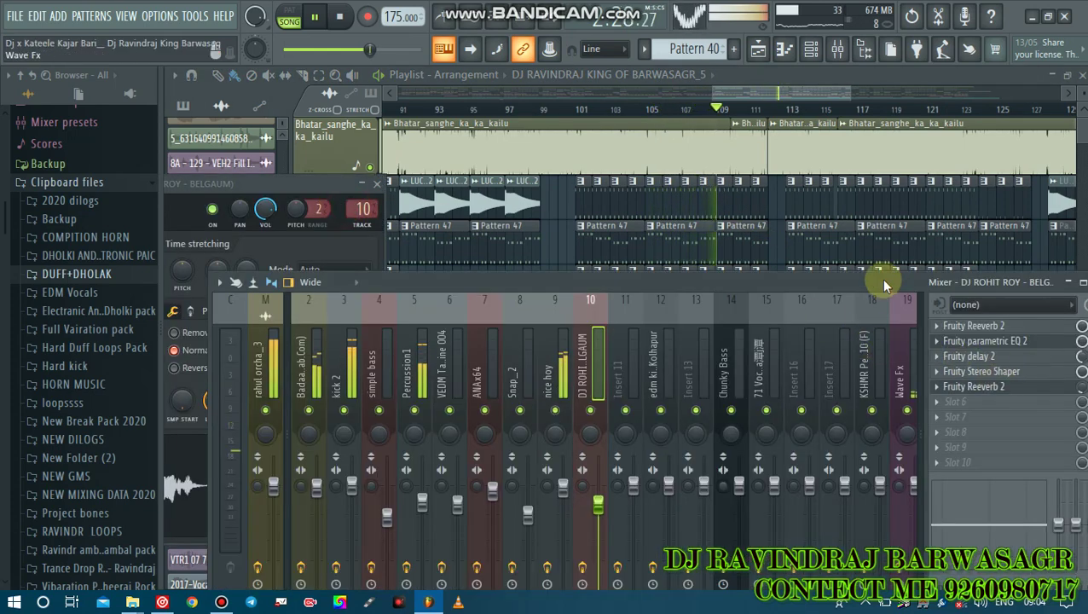
{"action": "left_click_drag", "start_coordinate": [884, 286], "coordinate": [760, 256]}
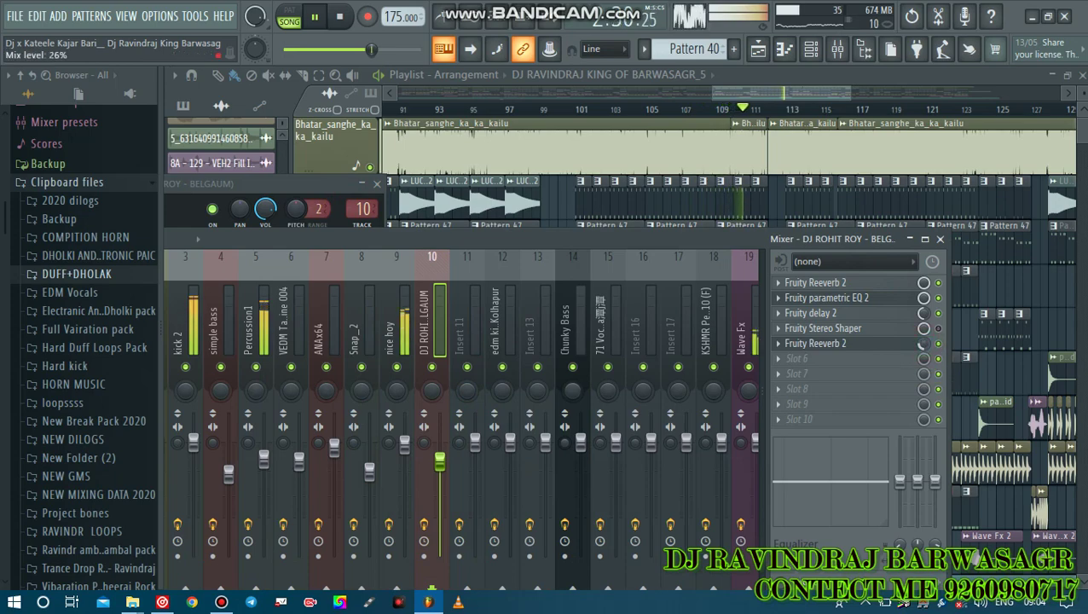
{"action": "left_click", "coordinate": [777, 98]}
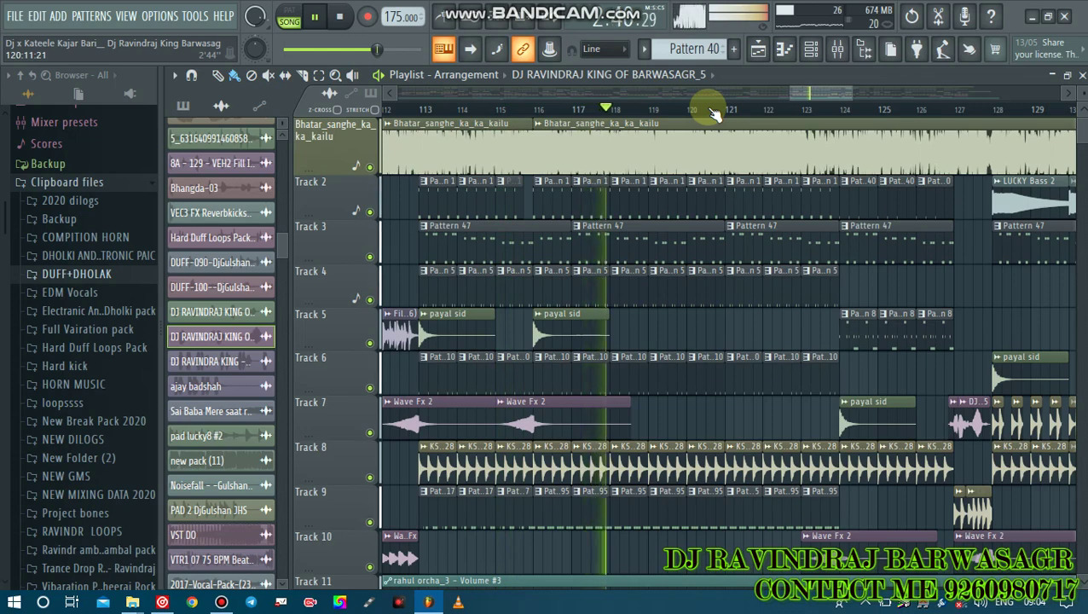
Step: Follow the playback from bar 117 to about bar 144, checking the tag before bar 127 and the following fills
{"action": "scroll", "coordinate": [563, 113], "scroll_direction": "down", "scroll_amount": 5}
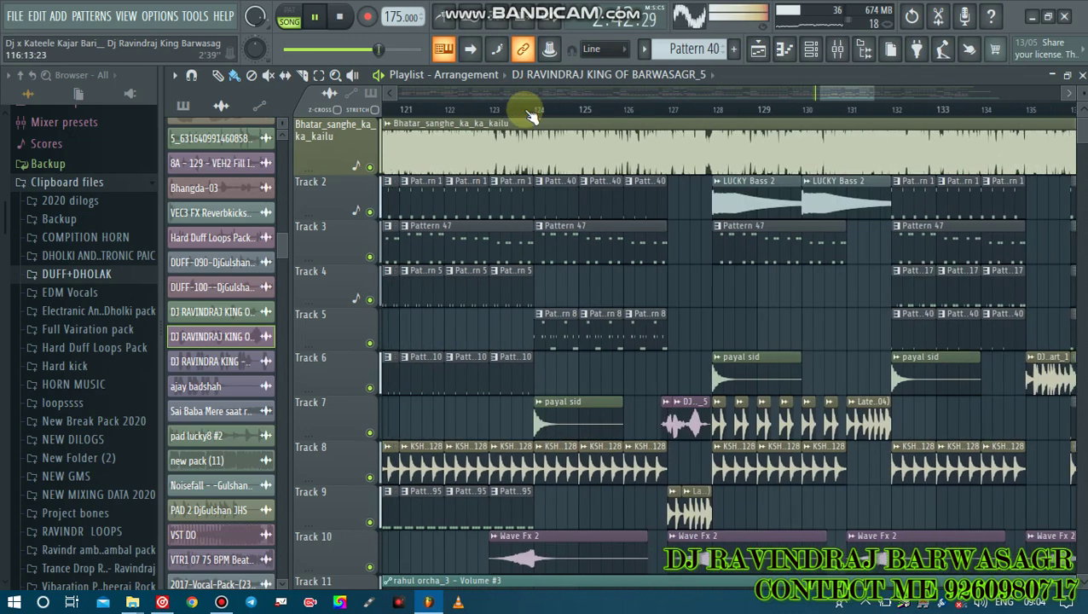
{"action": "scroll", "coordinate": [563, 114], "scroll_direction": "down", "scroll_amount": 2}
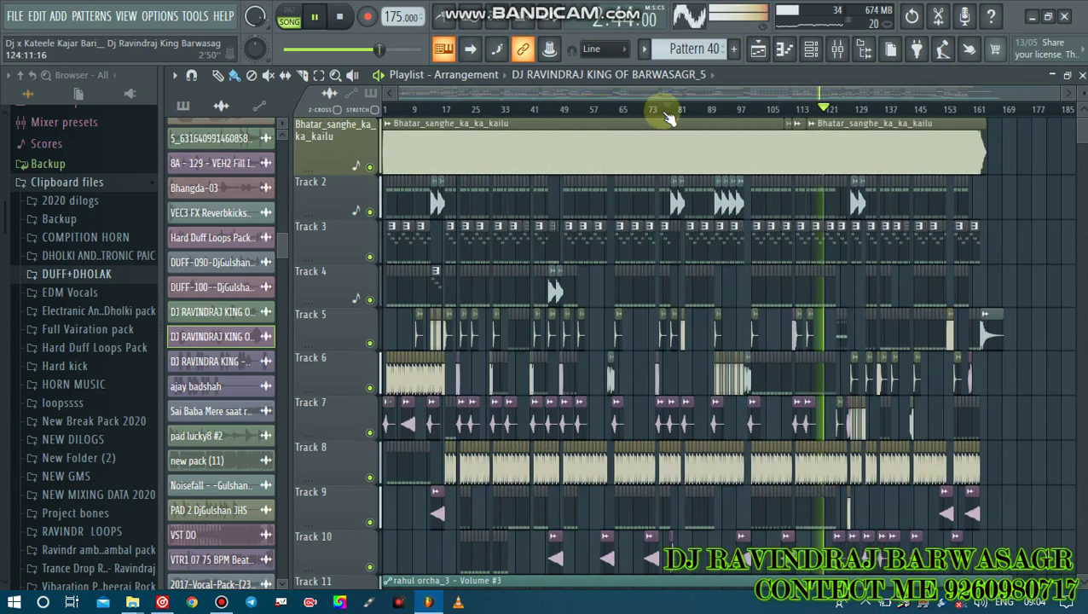
{"action": "scroll", "coordinate": [840, 113], "scroll_direction": "up", "scroll_amount": 6}
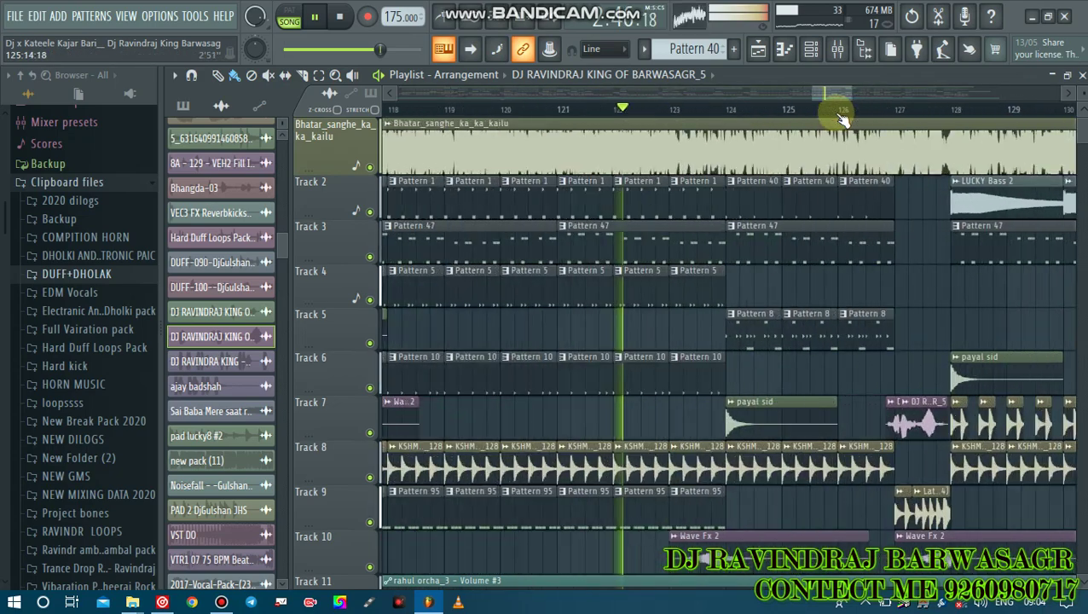
{"action": "scroll", "coordinate": [511, 112], "scroll_direction": "up", "scroll_amount": 3}
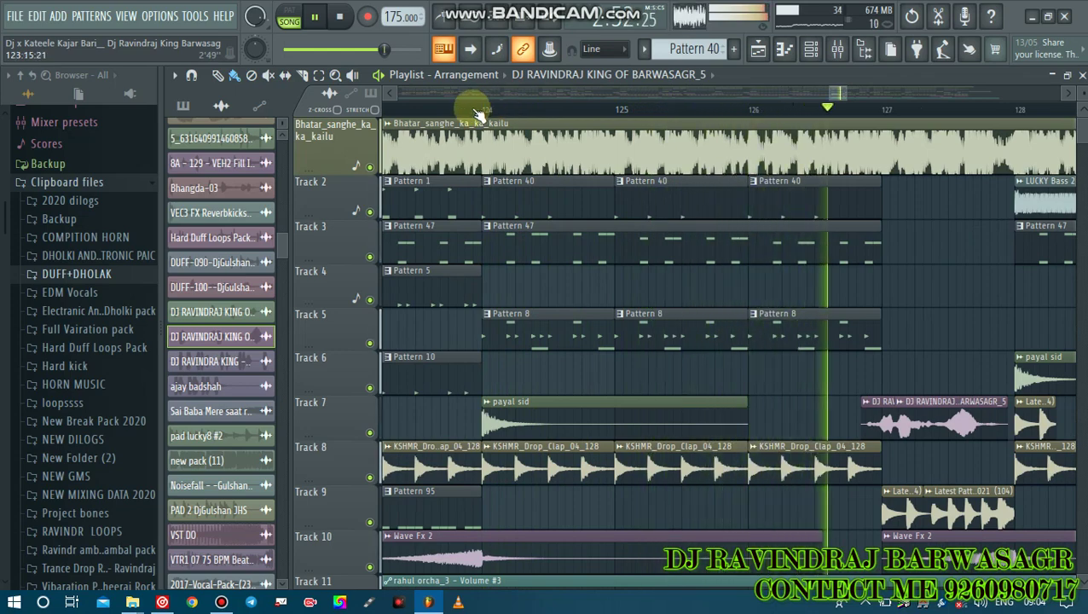
{"action": "scroll", "coordinate": [480, 116], "scroll_direction": "down", "scroll_amount": 2}
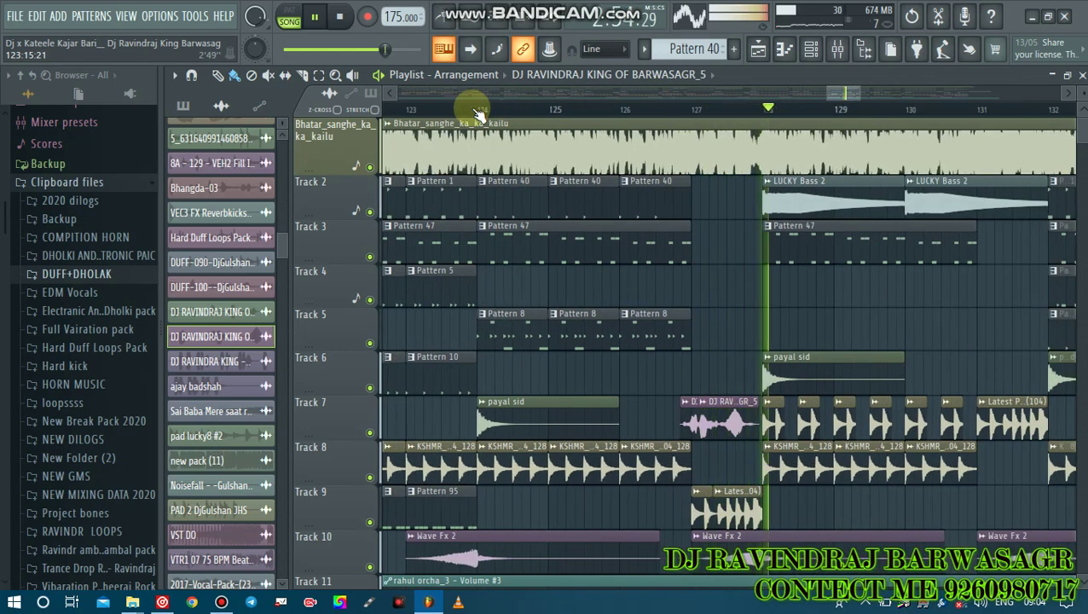
{"action": "scroll", "coordinate": [480, 116], "scroll_direction": "down", "scroll_amount": 3}
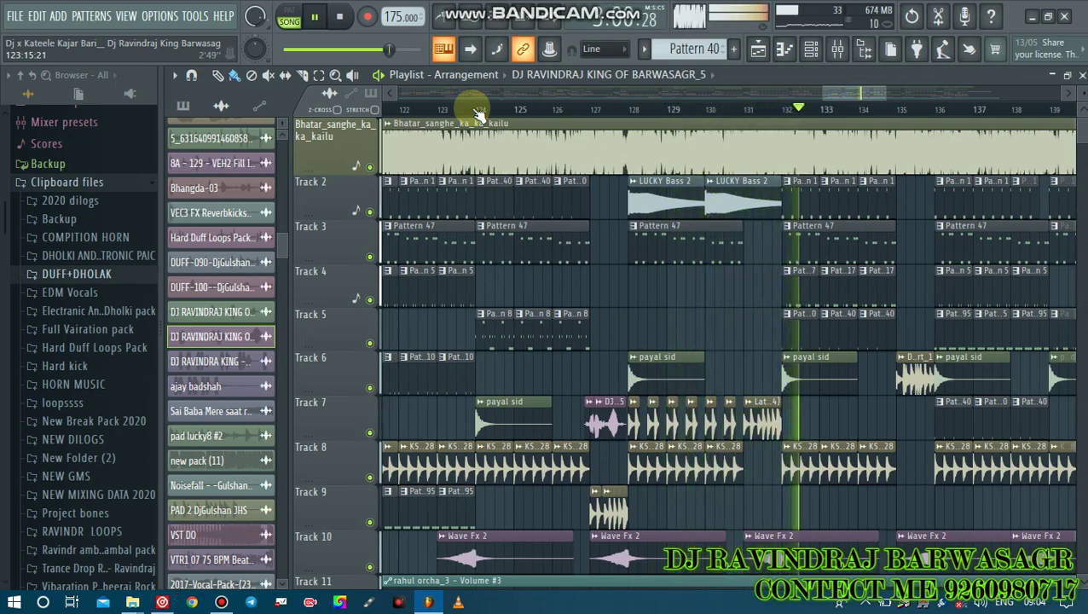
{"action": "scroll", "coordinate": [480, 115], "scroll_direction": "down", "scroll_amount": 3}
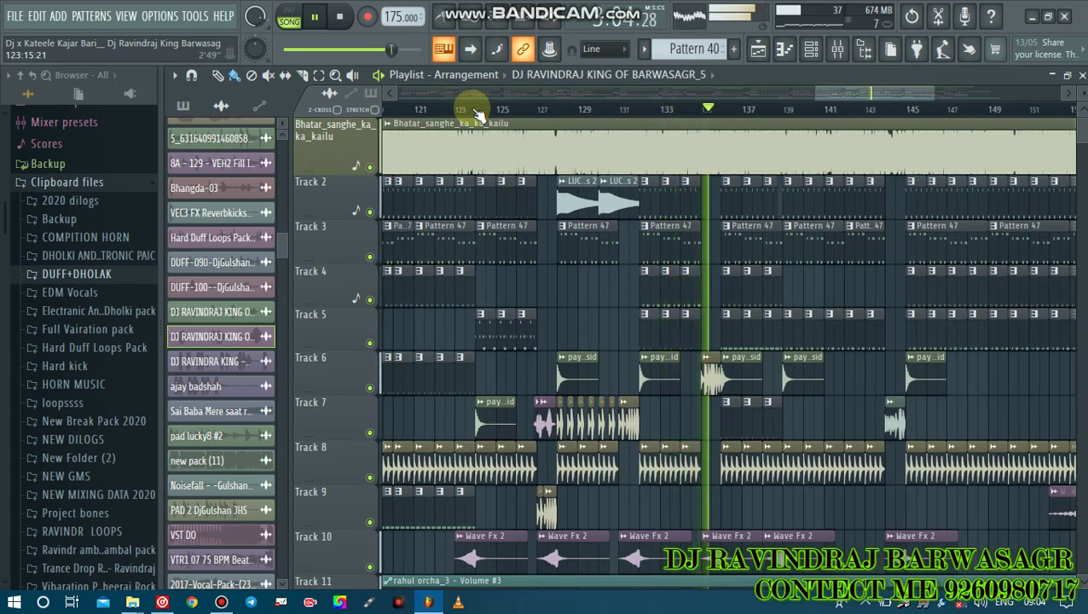
{"action": "scroll", "coordinate": [478, 115], "scroll_direction": "down", "scroll_amount": 2}
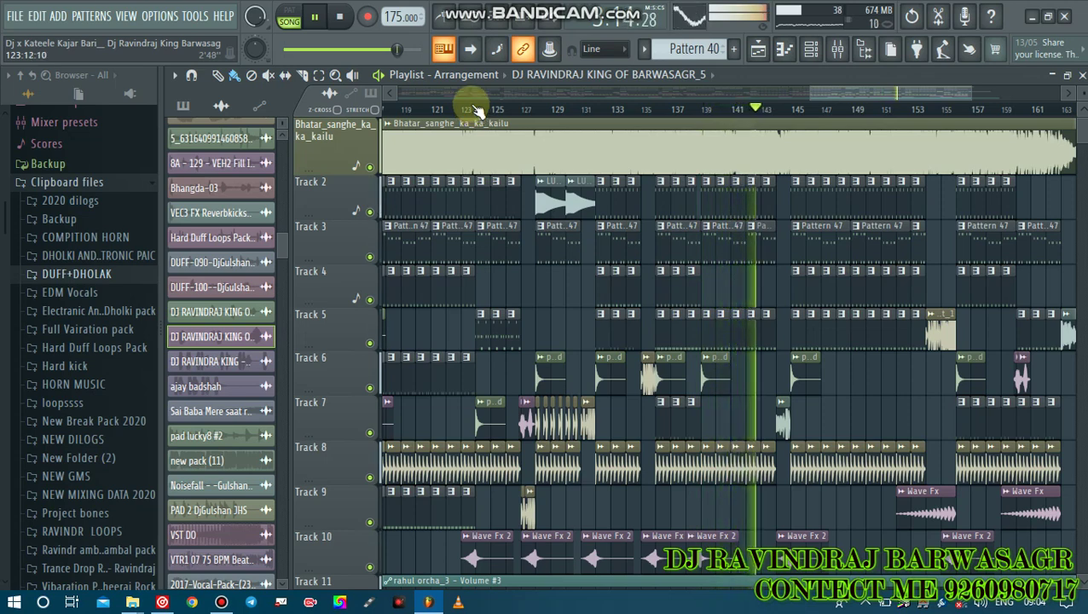
{"action": "scroll", "coordinate": [891, 111], "scroll_direction": "up", "scroll_amount": 3}
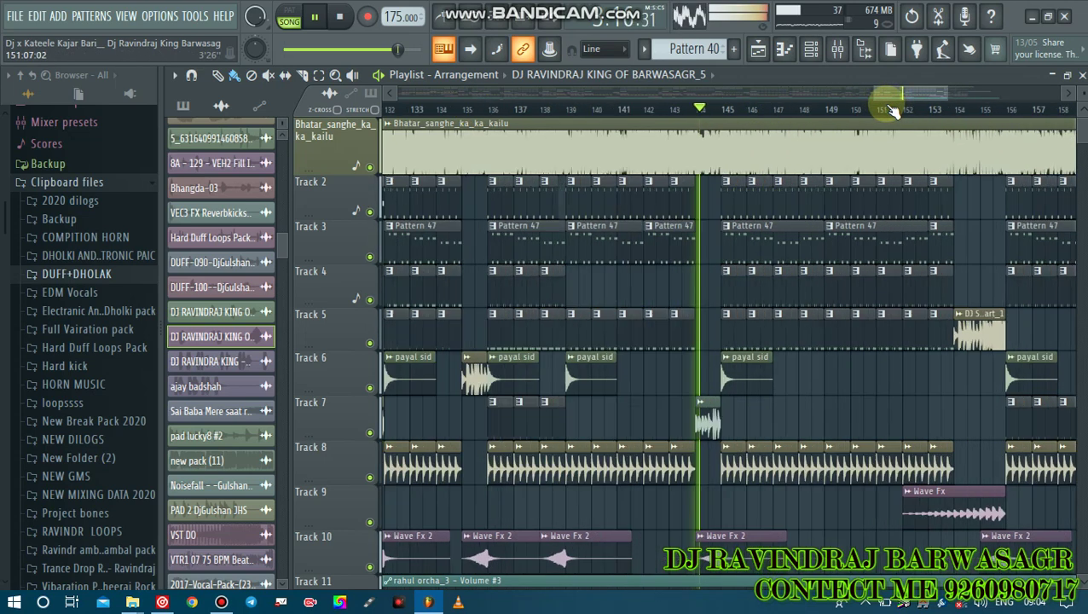
Step: Follow the playback from about bar 144 to bar 163, checking the fill before bar 156, the tag near bar 160 and the ending
{"action": "scroll", "coordinate": [626, 111], "scroll_direction": "down", "scroll_amount": 2}
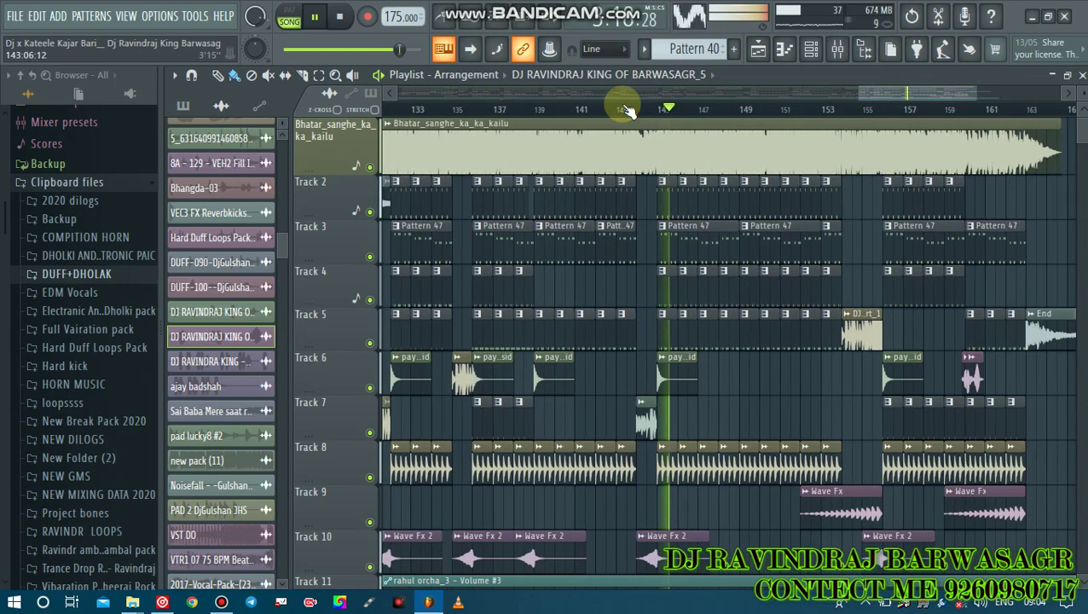
{"action": "scroll", "coordinate": [627, 110], "scroll_direction": "down", "scroll_amount": 3}
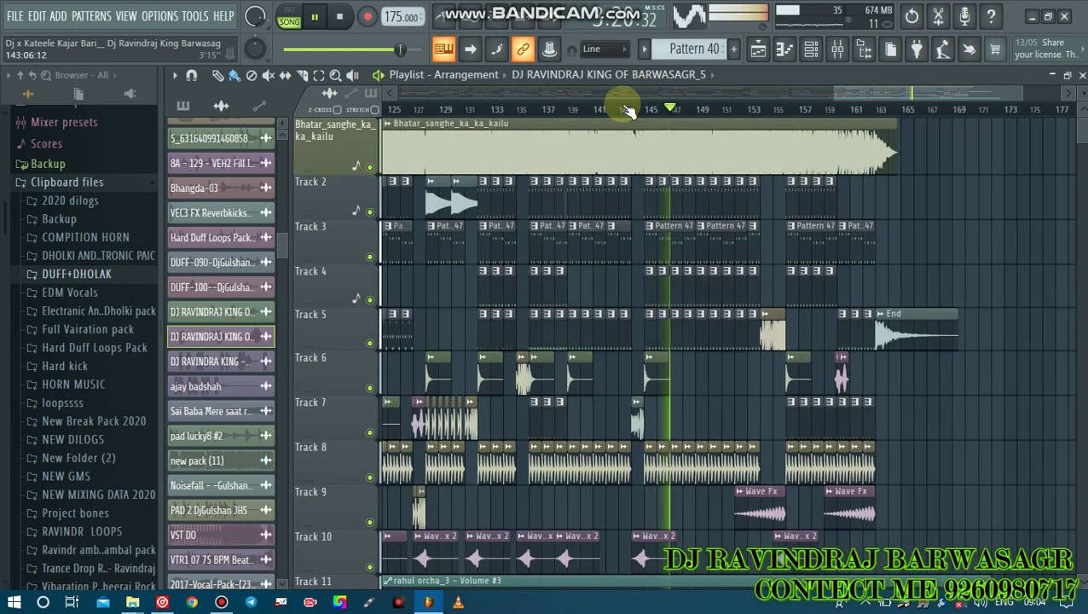
{"action": "scroll", "coordinate": [627, 111], "scroll_direction": "down", "scroll_amount": 1}
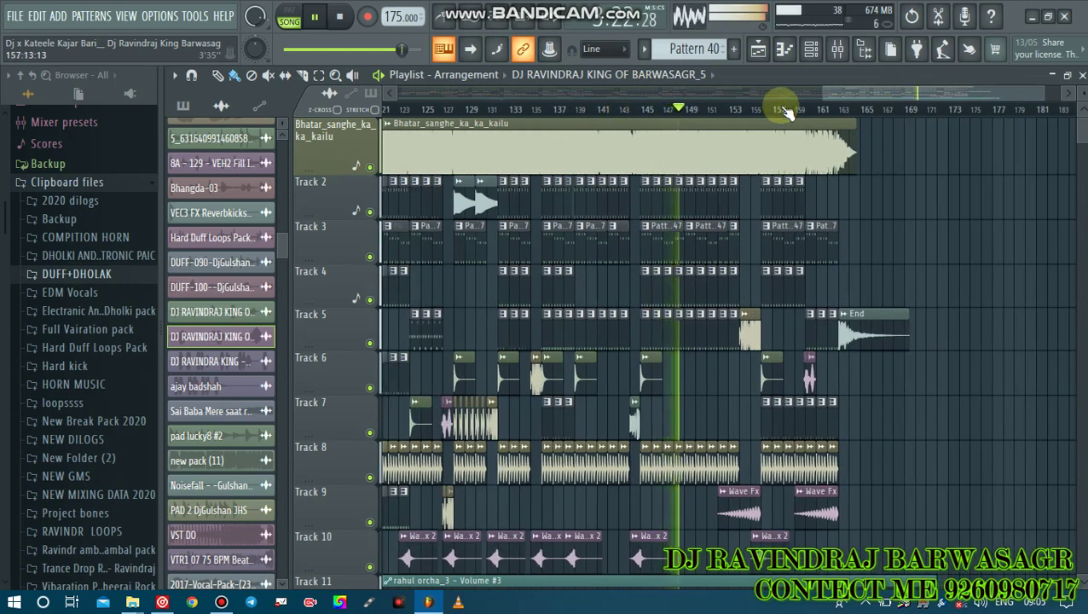
{"action": "scroll", "coordinate": [784, 112], "scroll_direction": "up", "scroll_amount": 4}
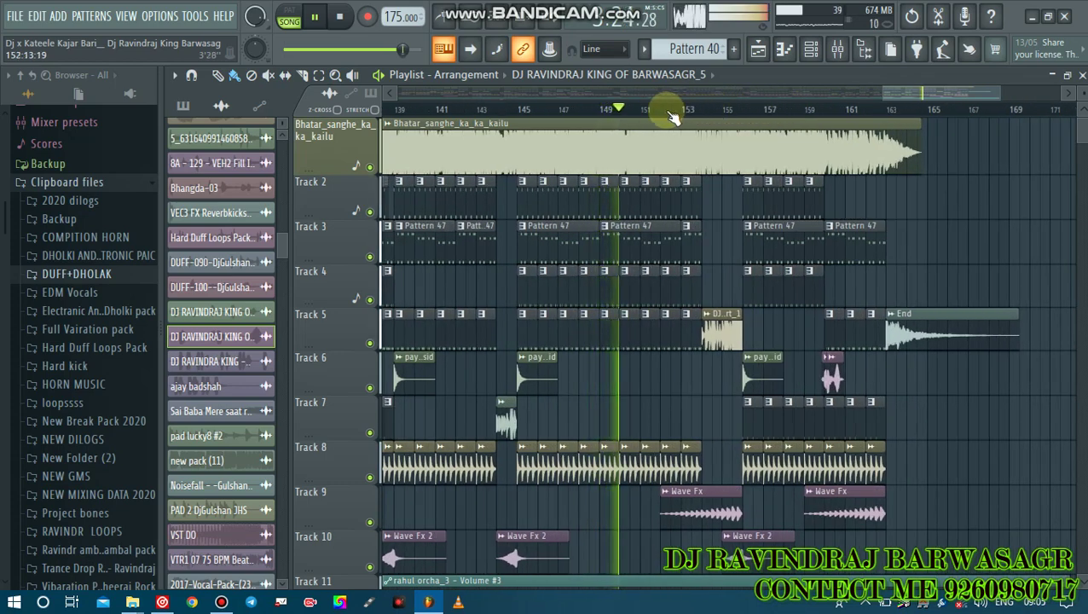
{"action": "scroll", "coordinate": [672, 116], "scroll_direction": "down", "scroll_amount": 2}
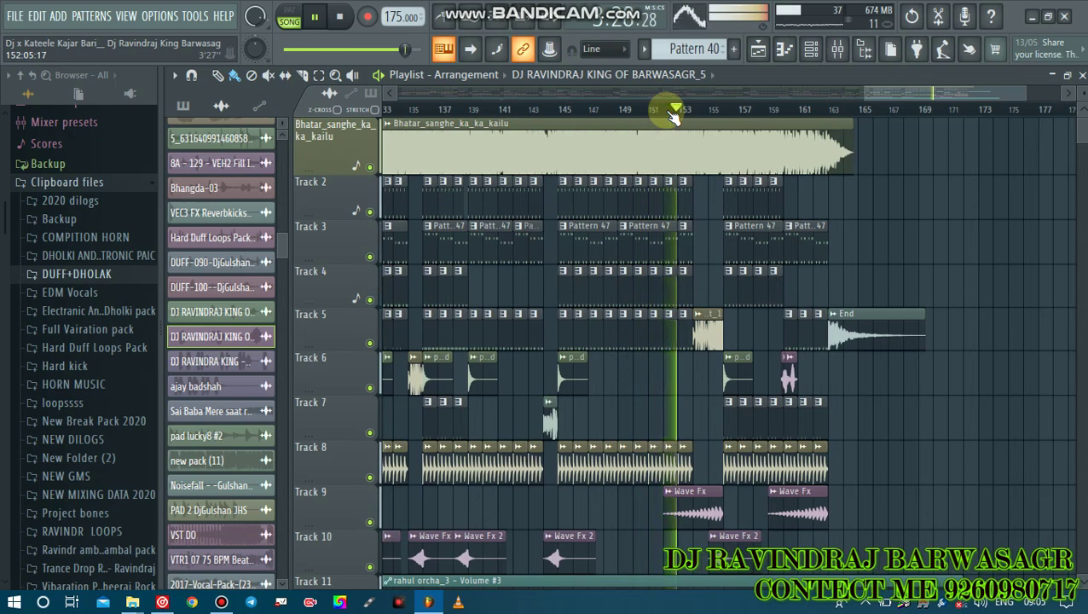
{"action": "scroll", "coordinate": [861, 115], "scroll_direction": "up", "scroll_amount": 2}
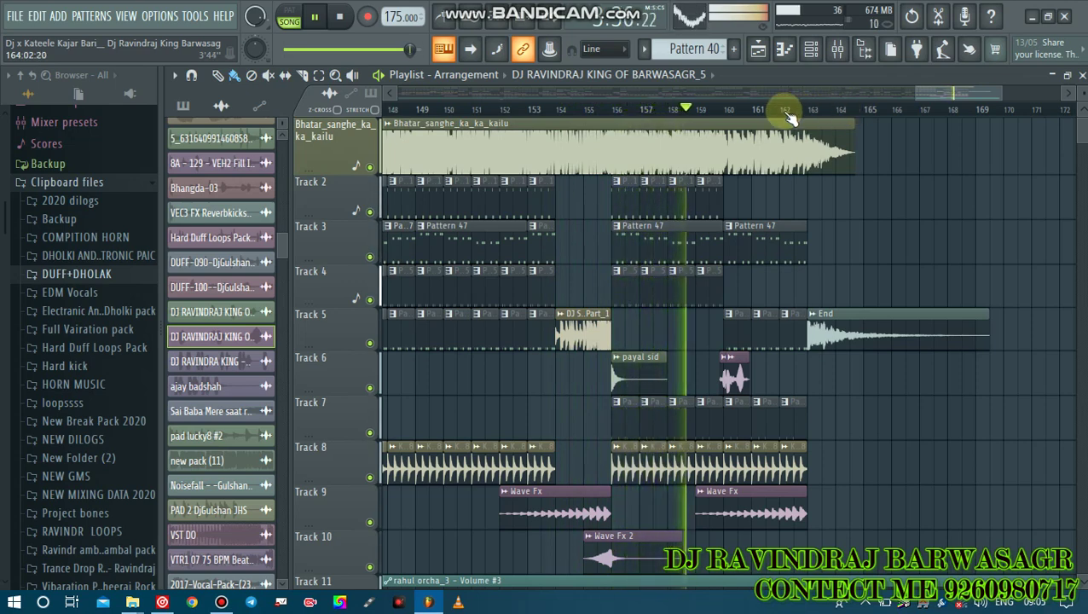
{"action": "scroll", "coordinate": [772, 112], "scroll_direction": "up", "scroll_amount": 4}
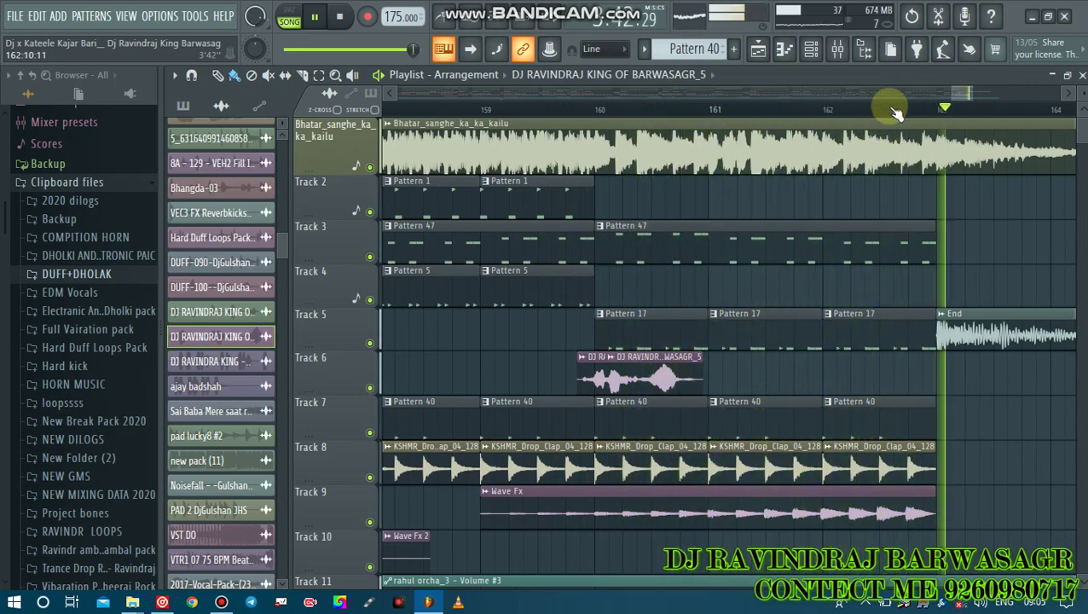
Step: Stop the song playback and look over the whole arrangement from bar 1 to the ending clip
{"action": "scroll", "coordinate": [896, 111], "scroll_direction": "down", "scroll_amount": 10}
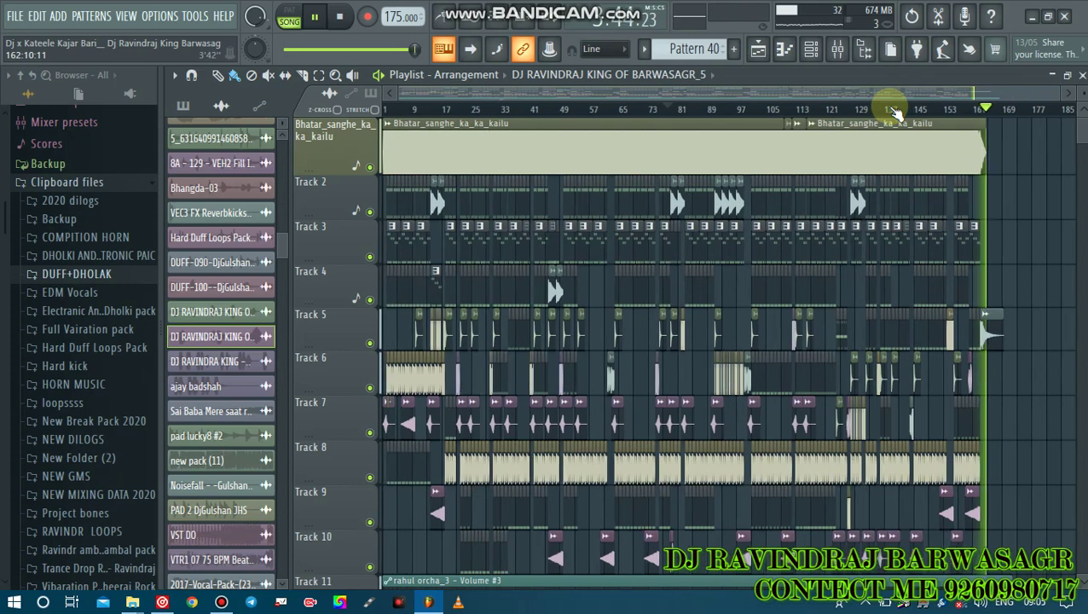
{"action": "key", "text": "space"}
{"action": "scroll", "coordinate": [777, 226], "scroll_direction": "down", "scroll_amount": 4}
{"action": "scroll", "coordinate": [780, 225], "scroll_direction": "up", "scroll_amount": 4}
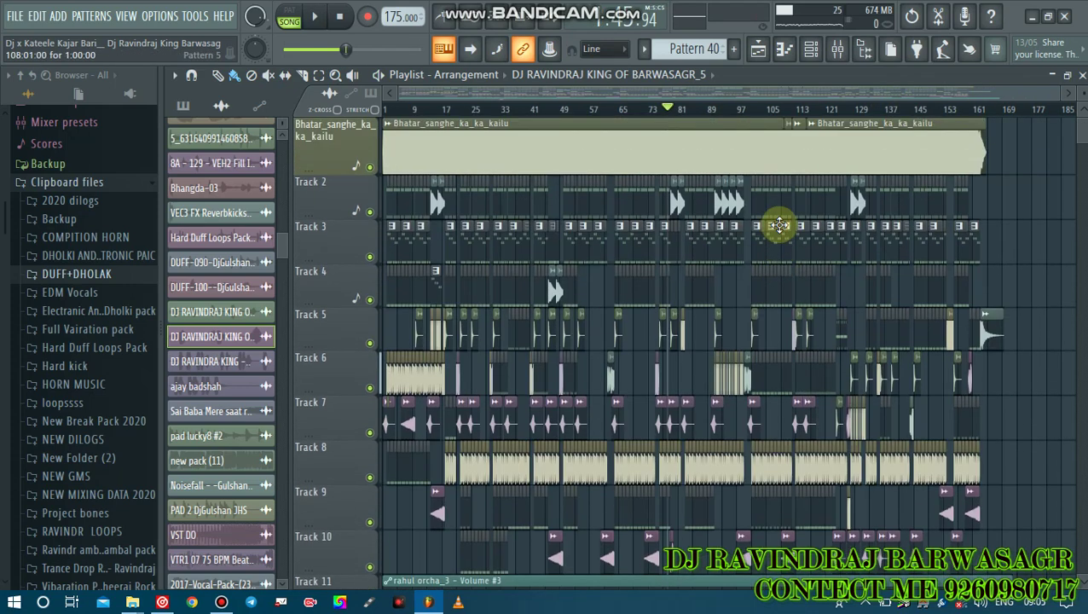